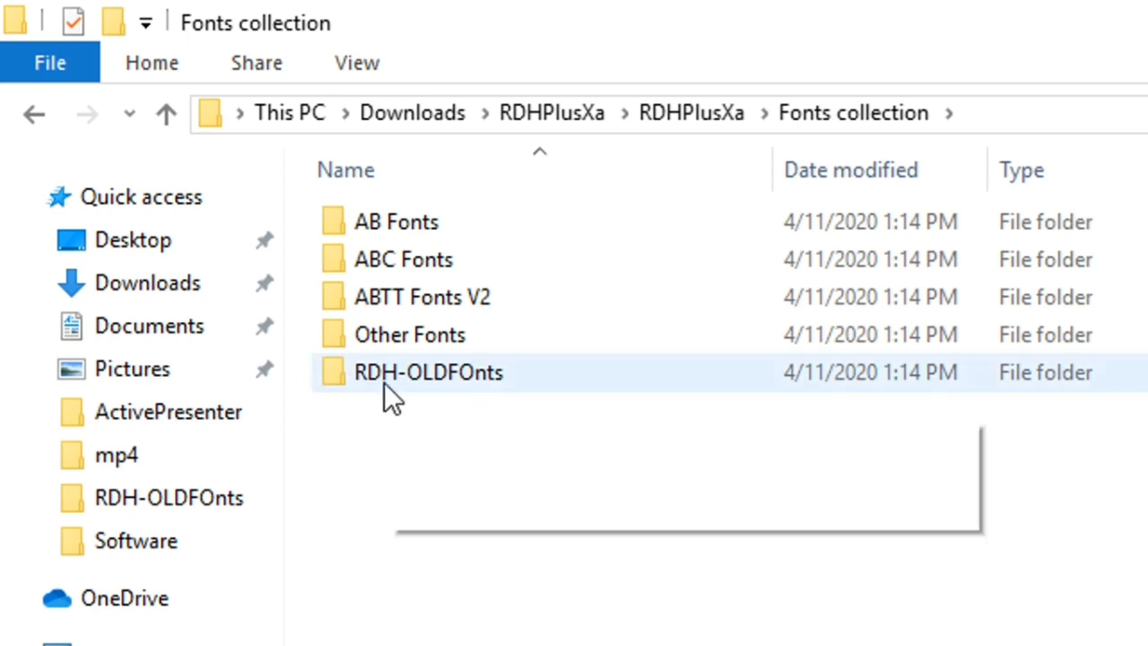
Step: Try to install all Type 1 font files from the PFM folder inside RDH-OLDFOnts
double_click(445, 373)
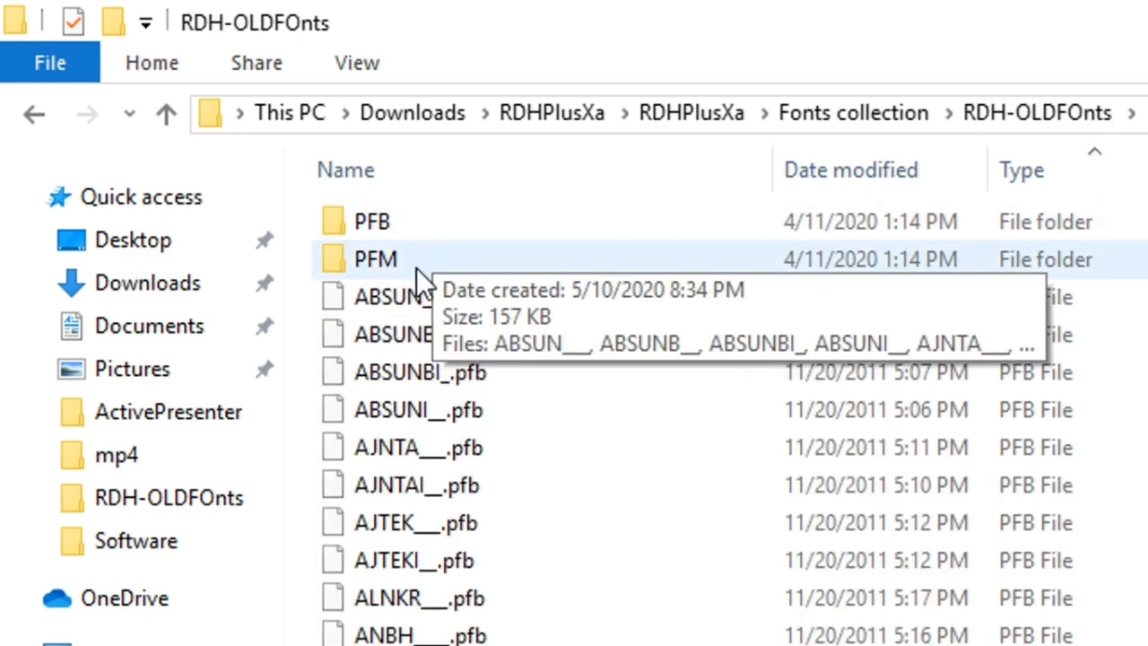
double_click(414, 267)
click(414, 268)
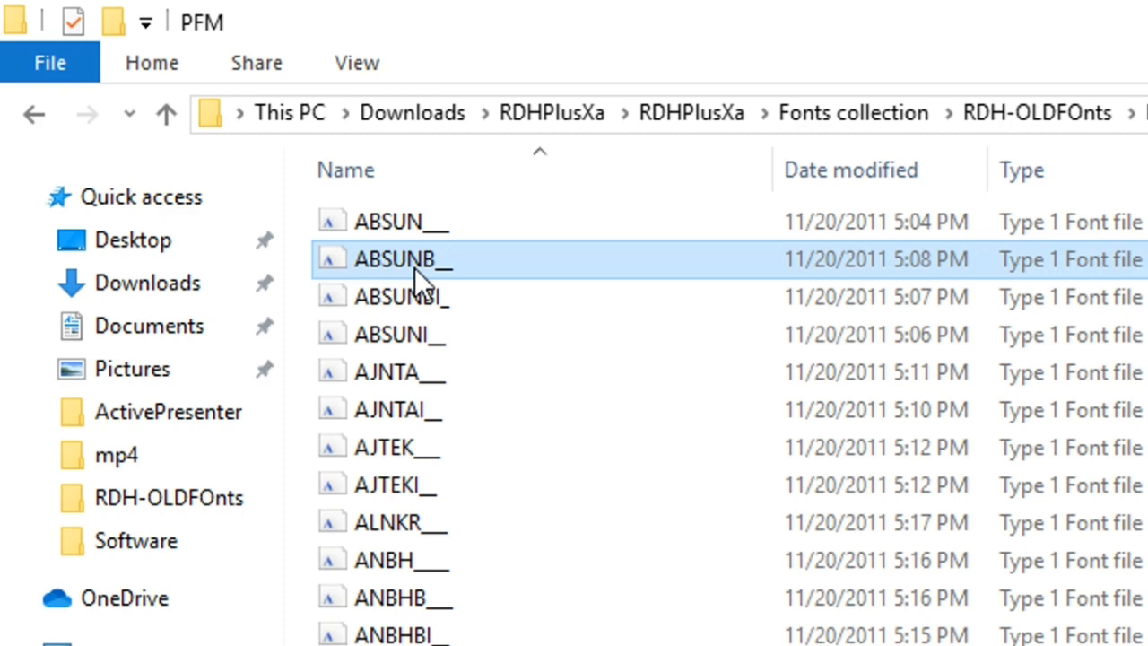
key(ctrl+a)
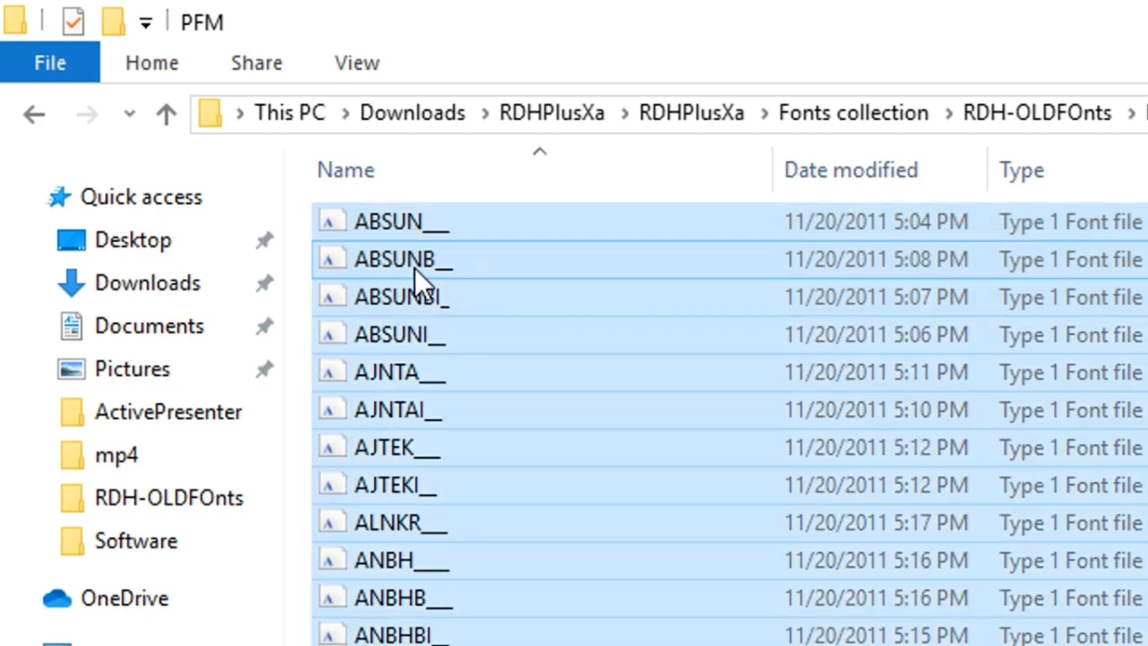
right_click(415, 268)
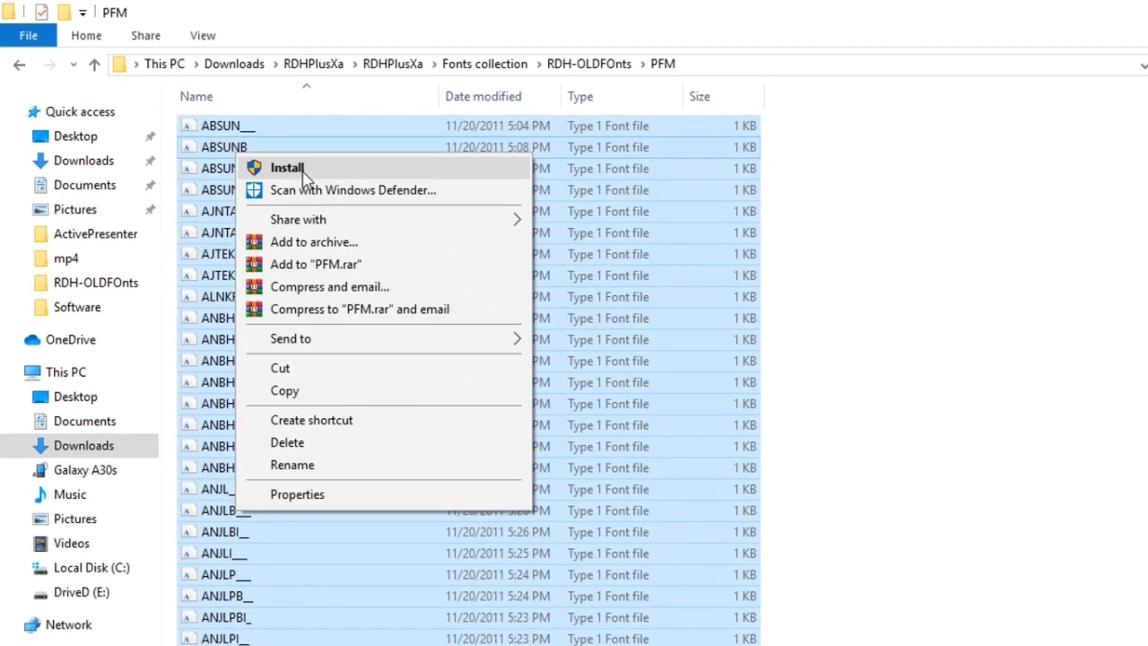
click(533, 302)
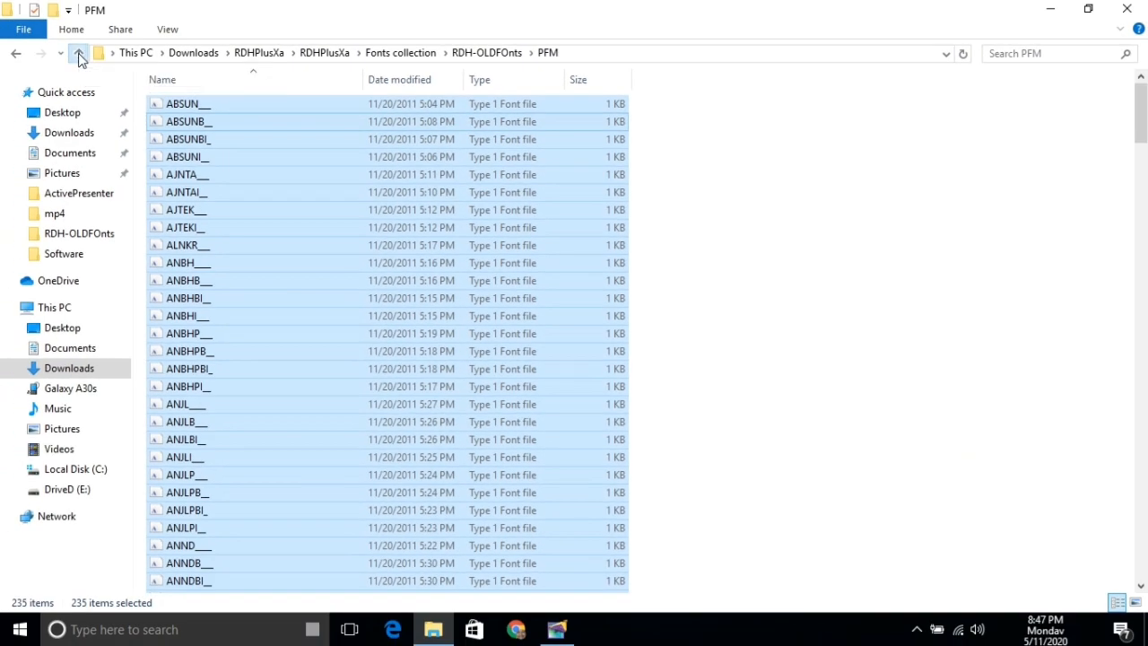
Step: Return to the Fonts collection folder and install all TrueType fonts from ABTT Fonts V2
click(13, 25)
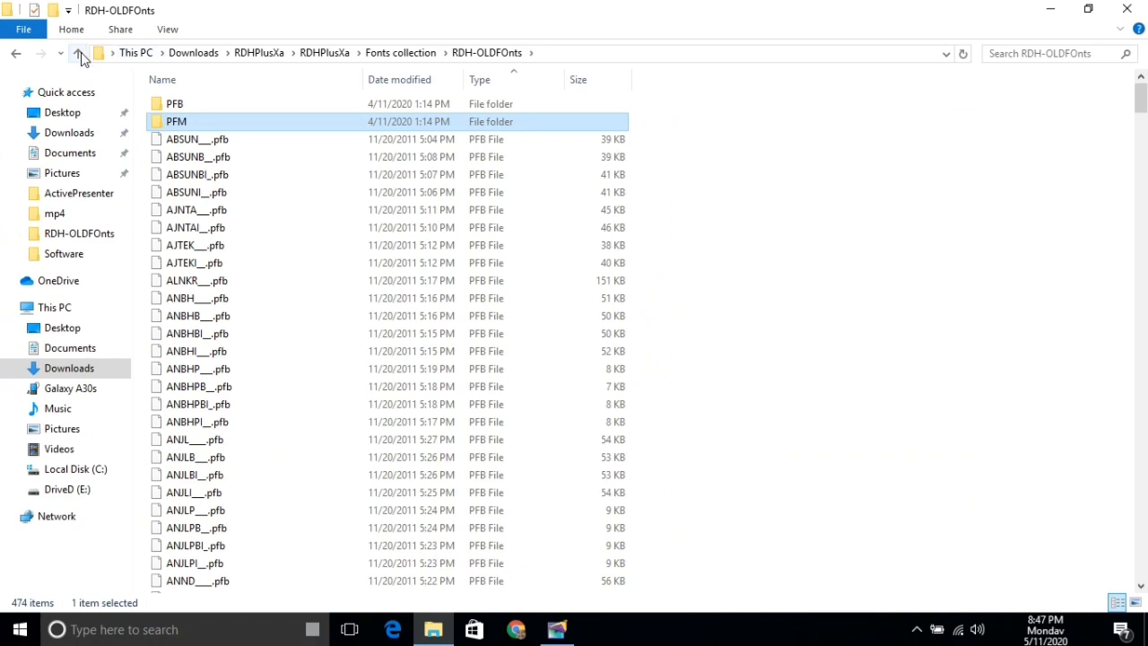
click(14, 25)
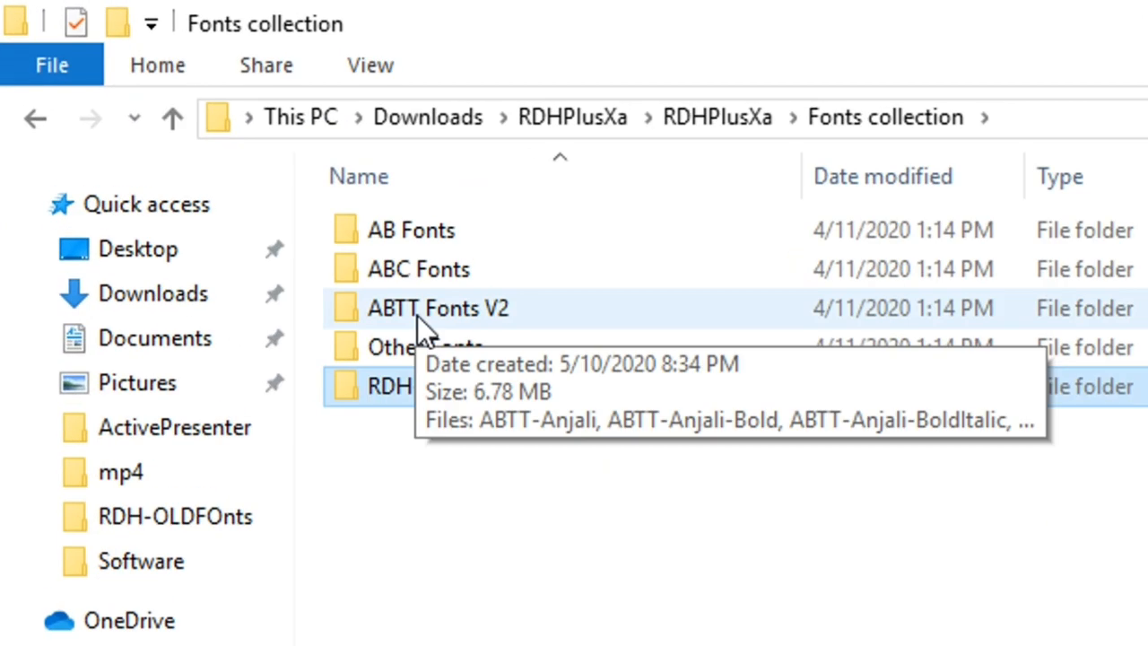
double_click(417, 315)
click(417, 314)
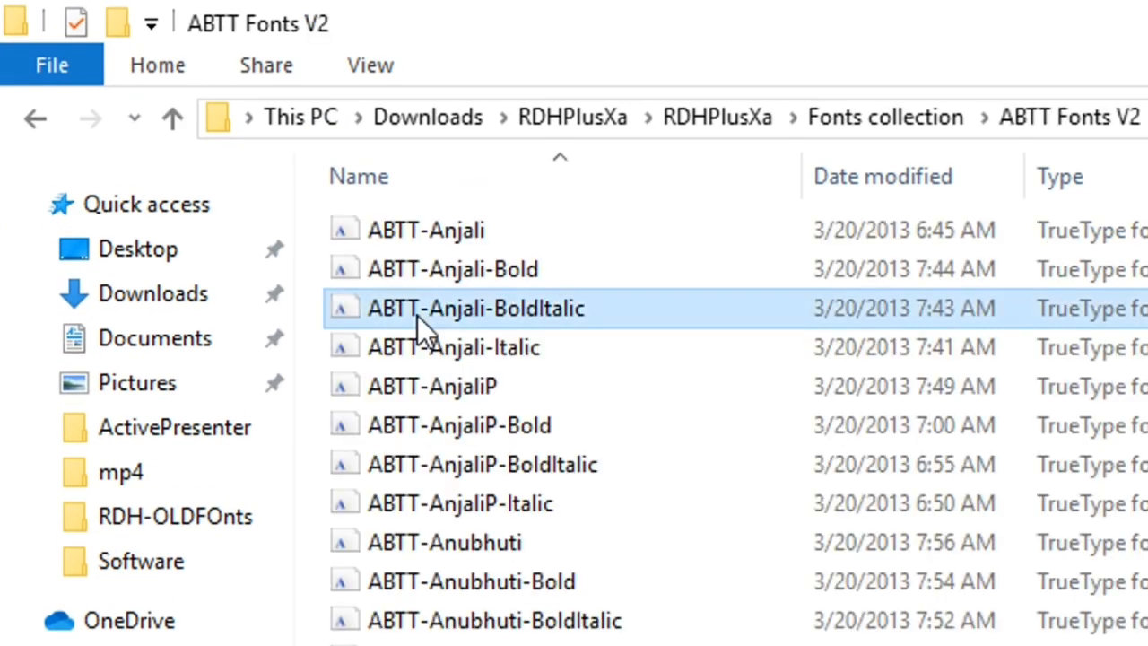
key(ctrl+a)
right_click(417, 314)
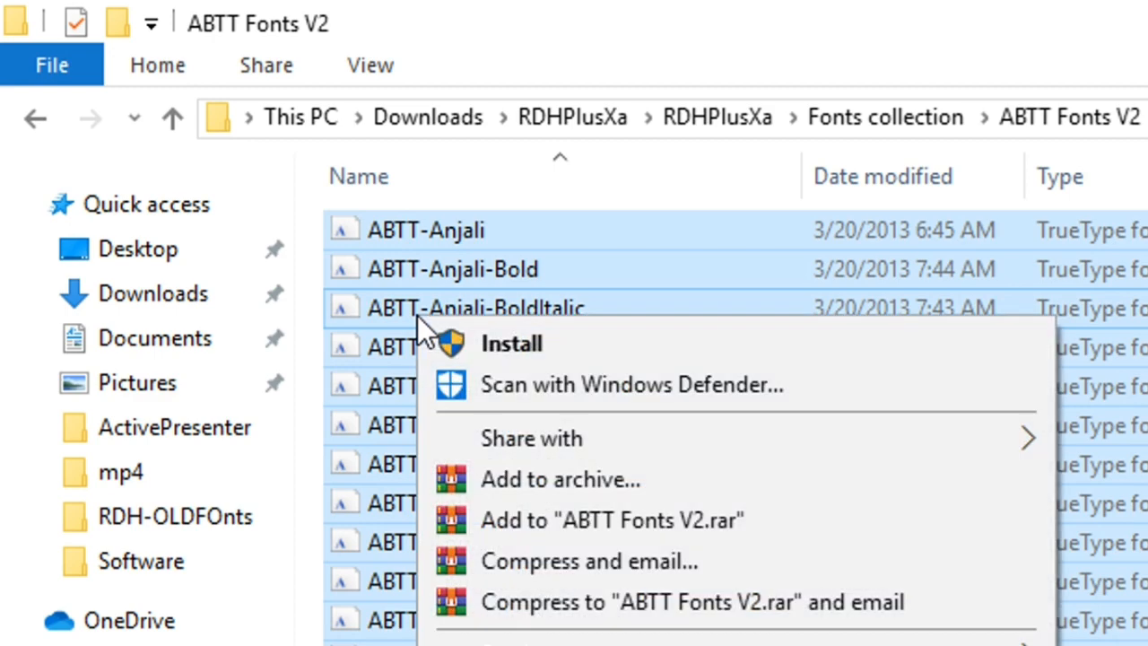
click(442, 339)
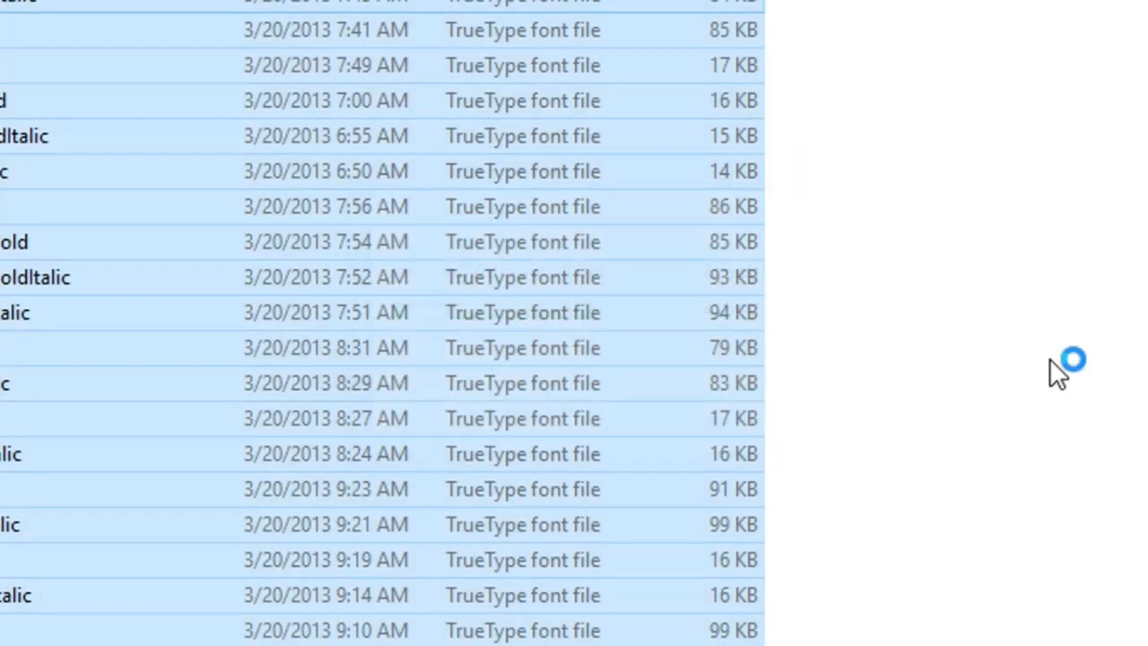
click(1051, 362)
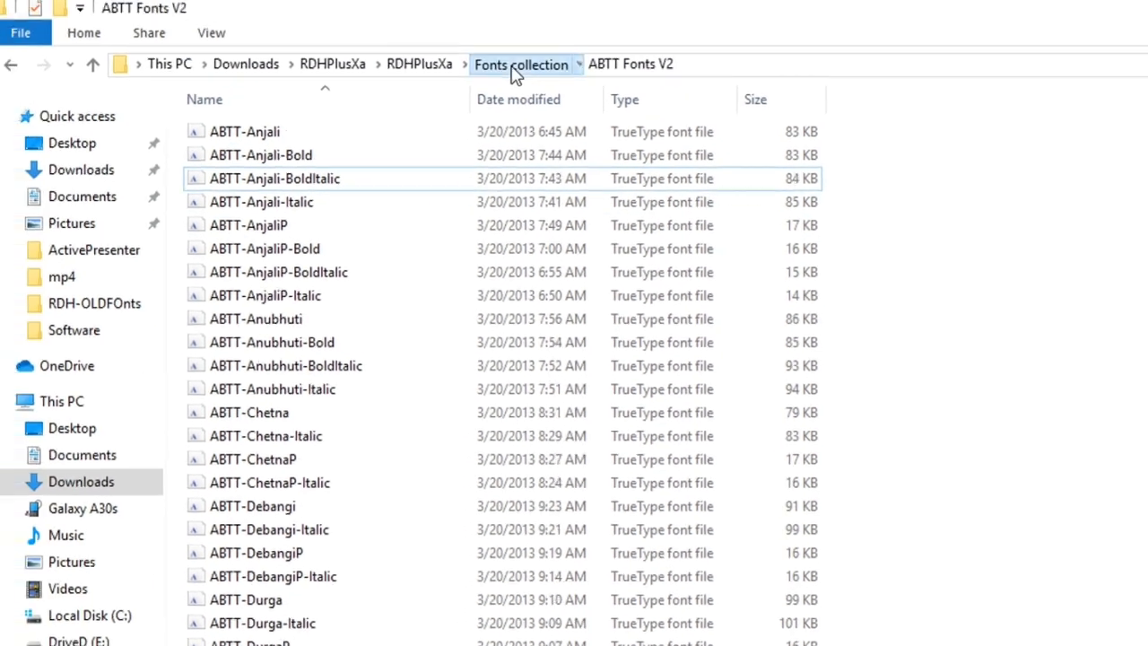
Step: Start installing all Type 1 fonts from the PFM folder inside RDH-OLDFOnts in Fonts collection
click(518, 75)
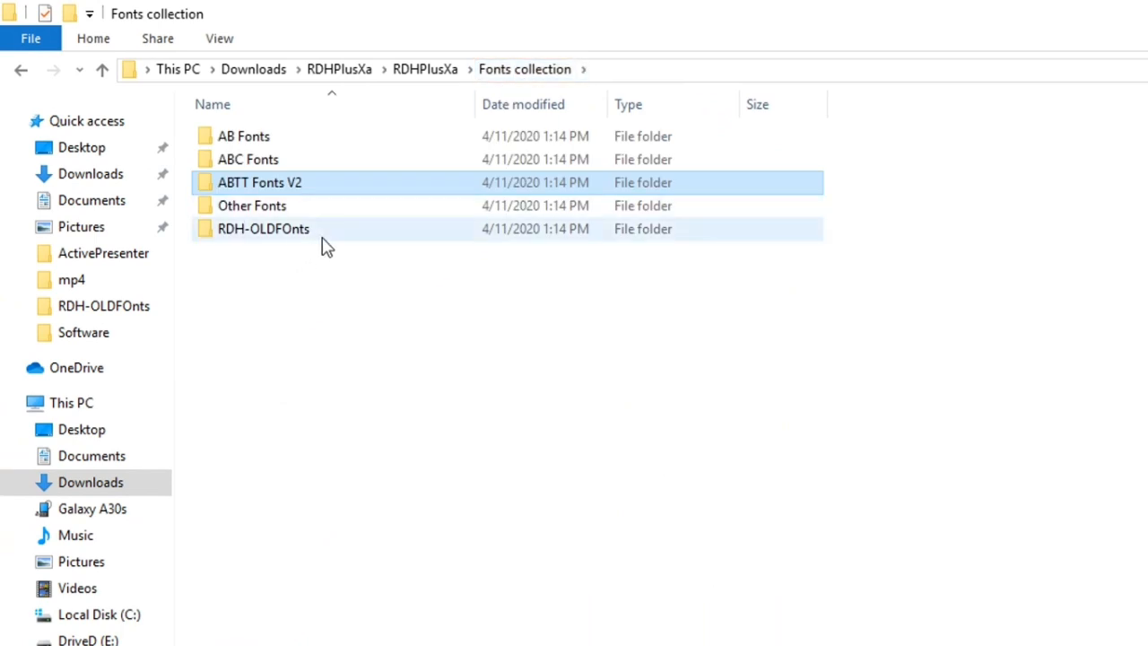
click(322, 237)
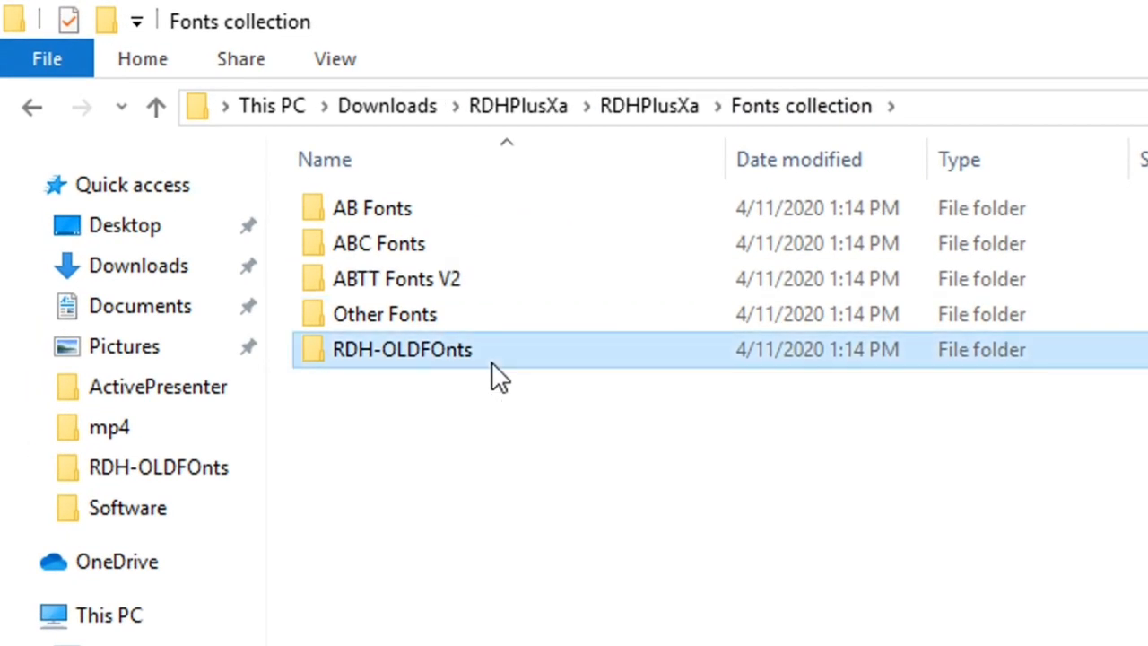
double_click(492, 364)
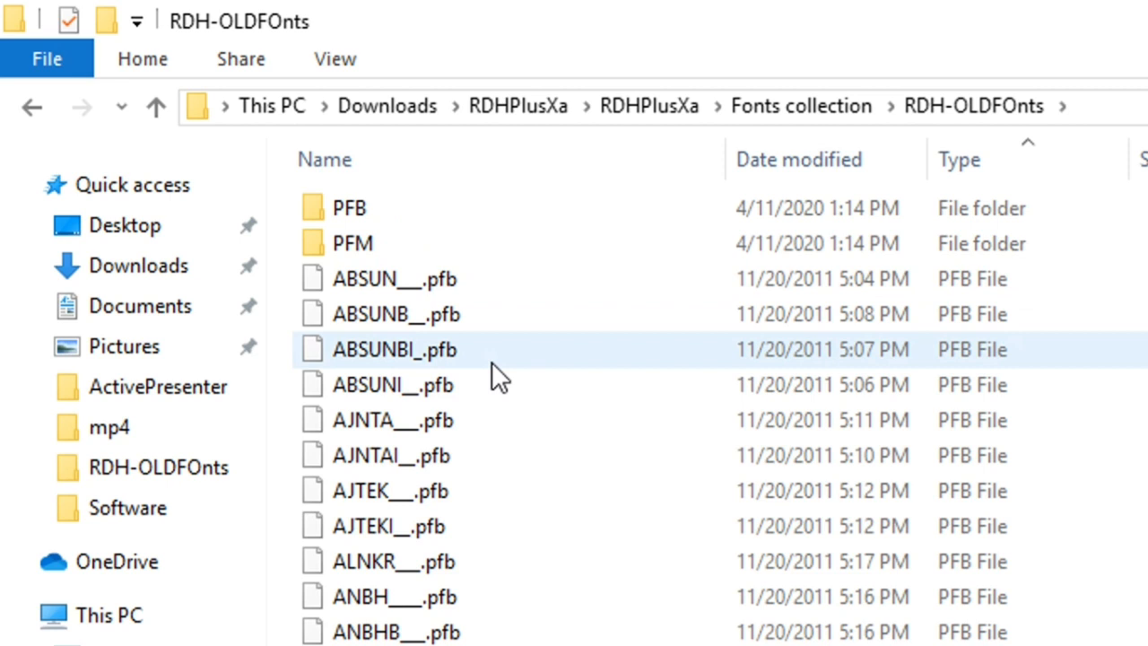
double_click(419, 244)
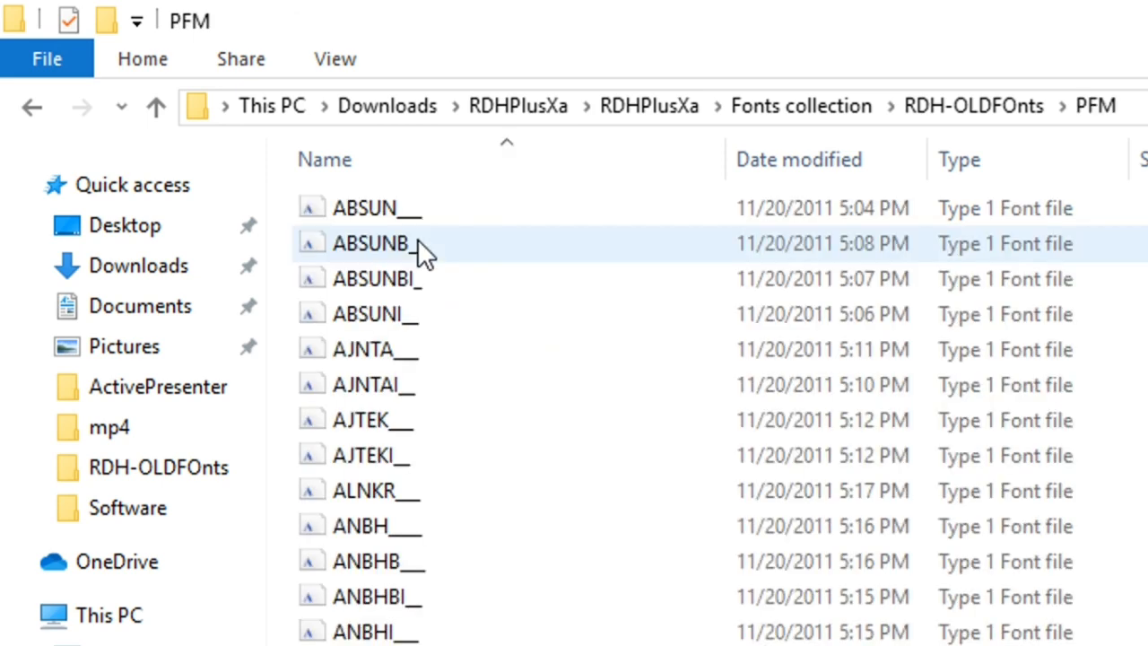
click(419, 244)
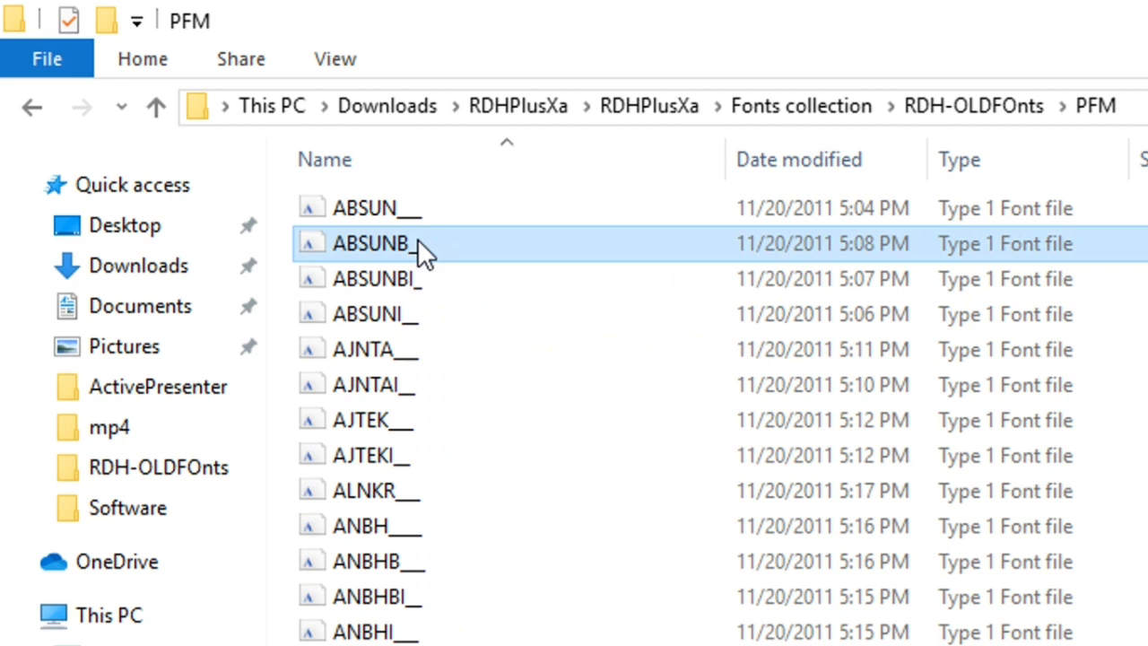
key(ctrl+a)
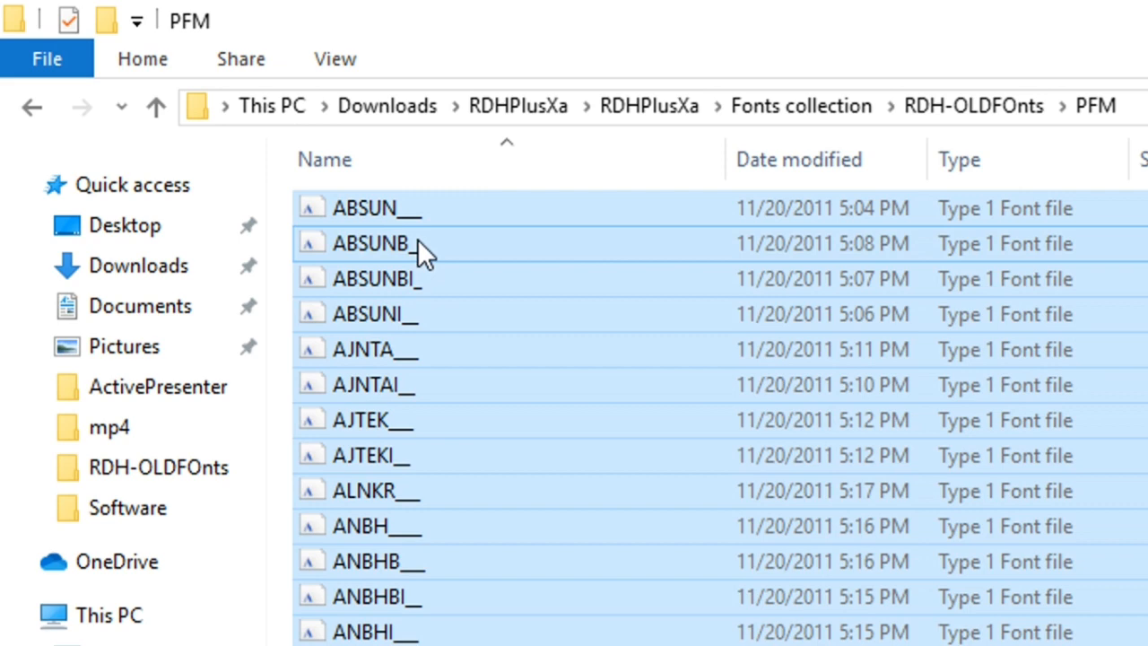
right_click(418, 240)
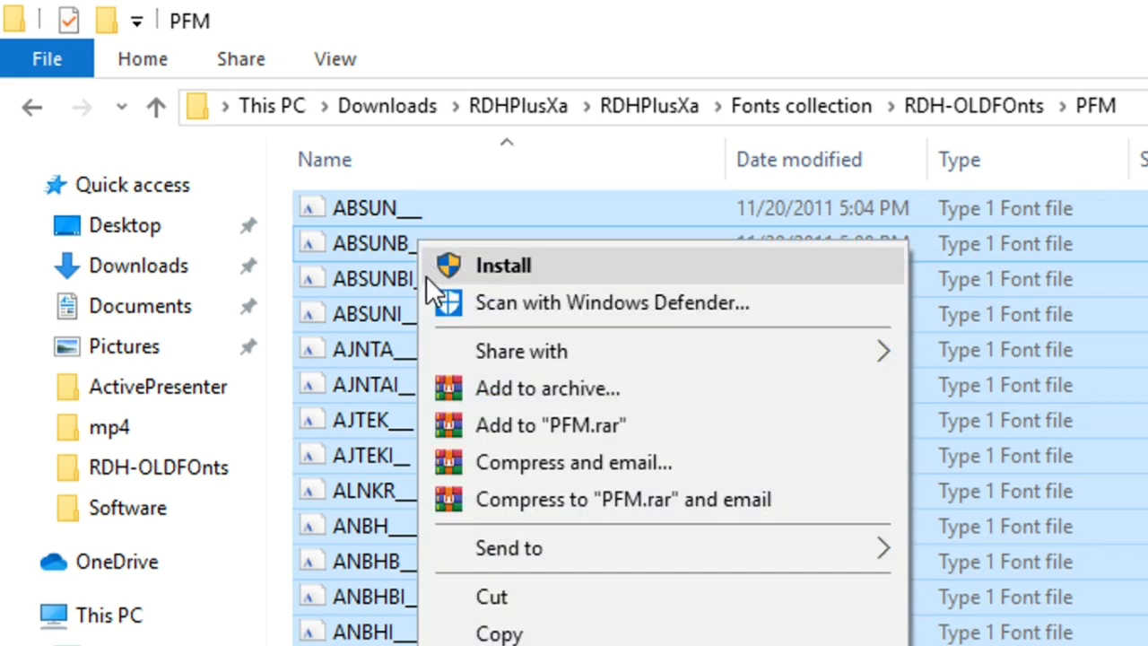
click(426, 275)
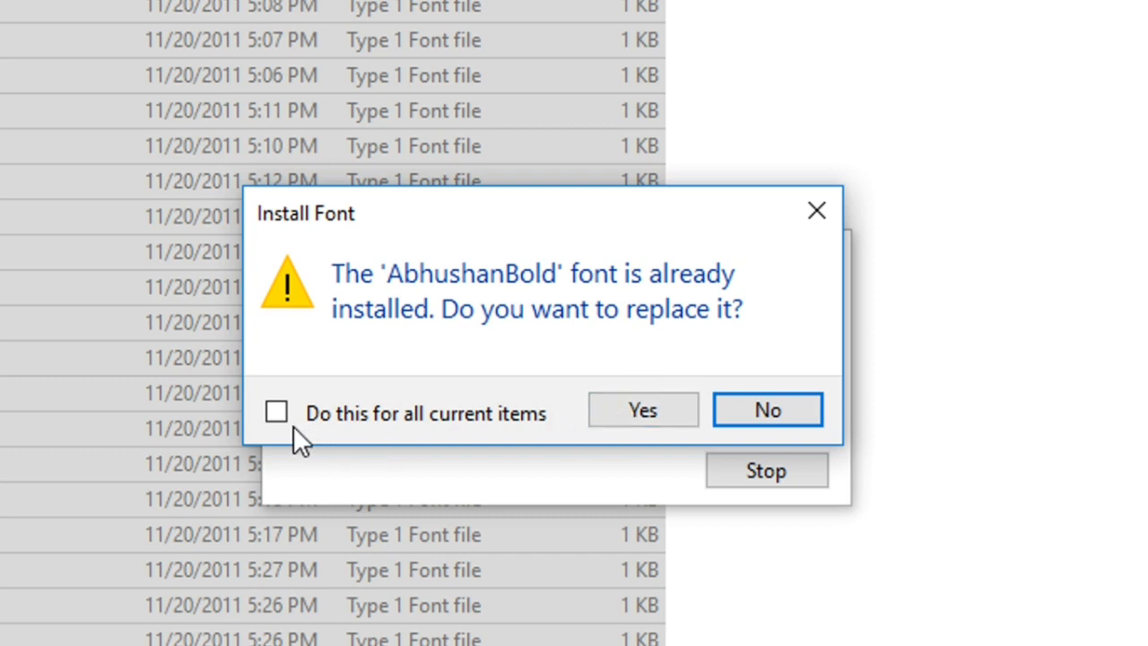
Step: Agree to replace already installed fonts for all current items, and stop the running font installation
click(636, 401)
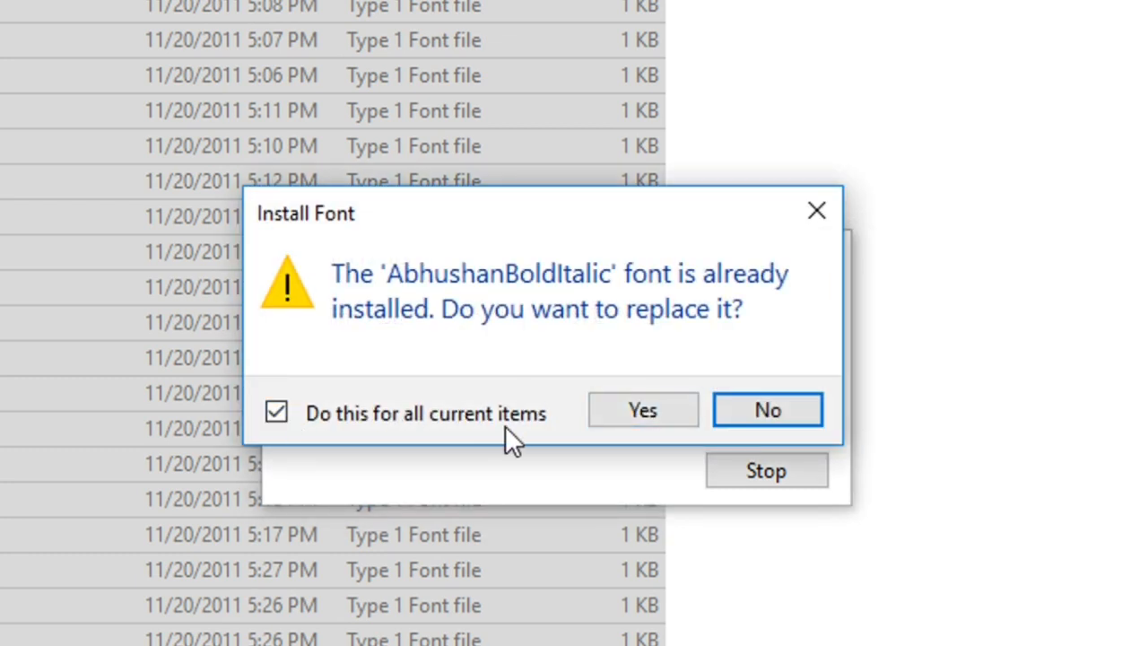
click(619, 410)
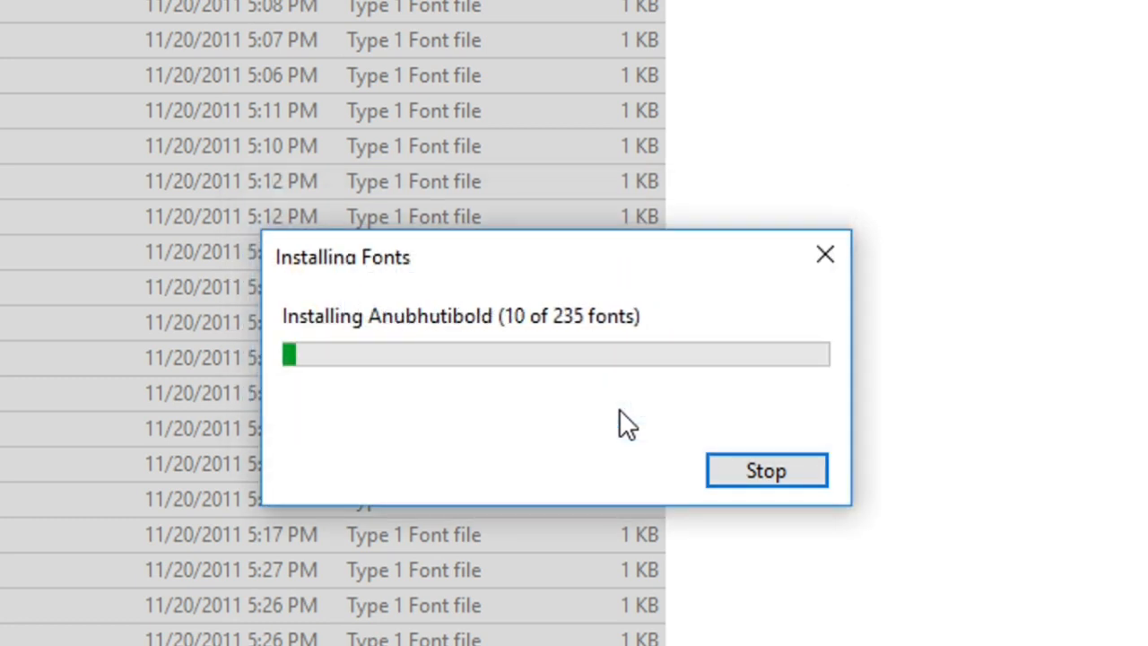
click(743, 474)
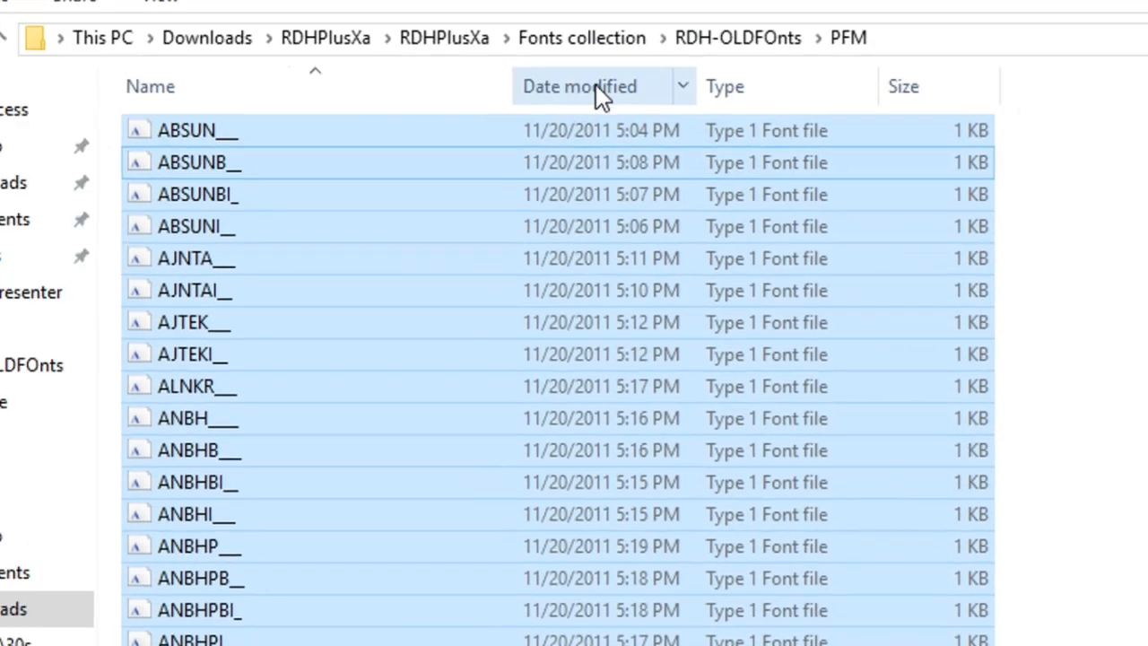
Step: Install all TrueType fonts from the ABC Fonts folder in Fonts collection, leaving out the CS subfolder
click(633, 44)
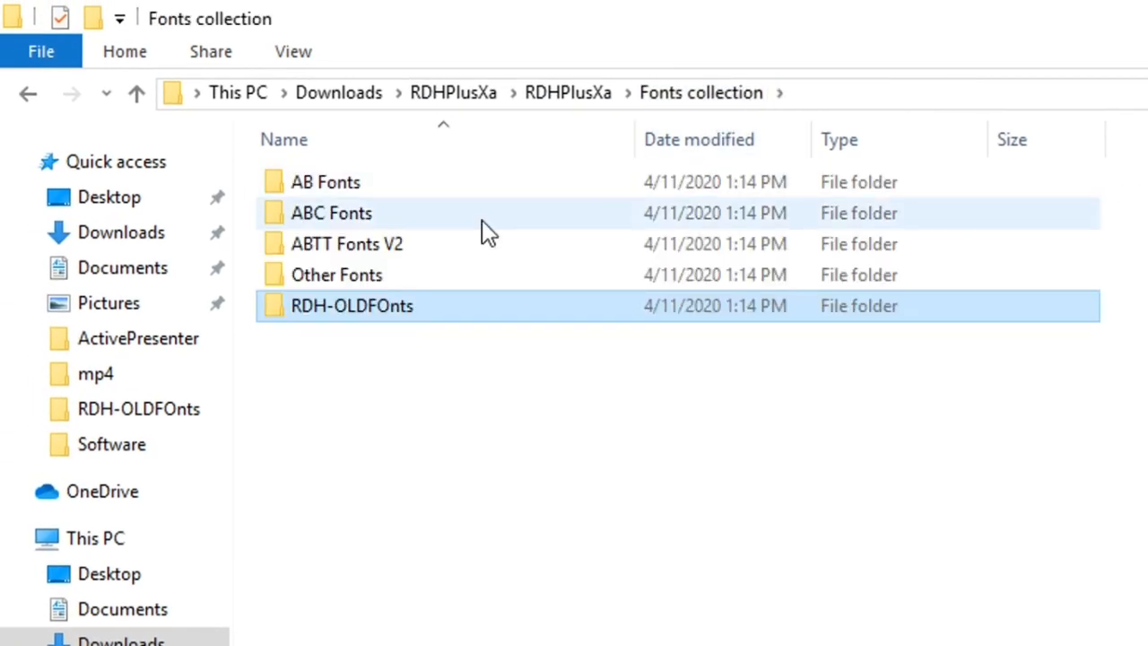
double_click(390, 224)
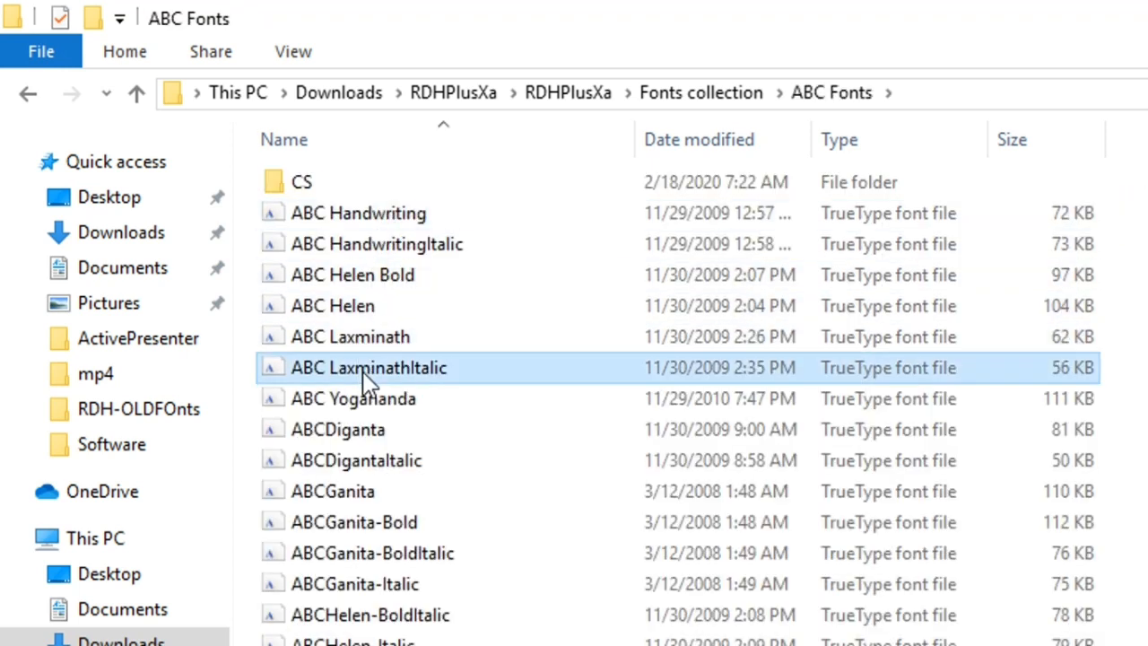
key(ctrl+a)
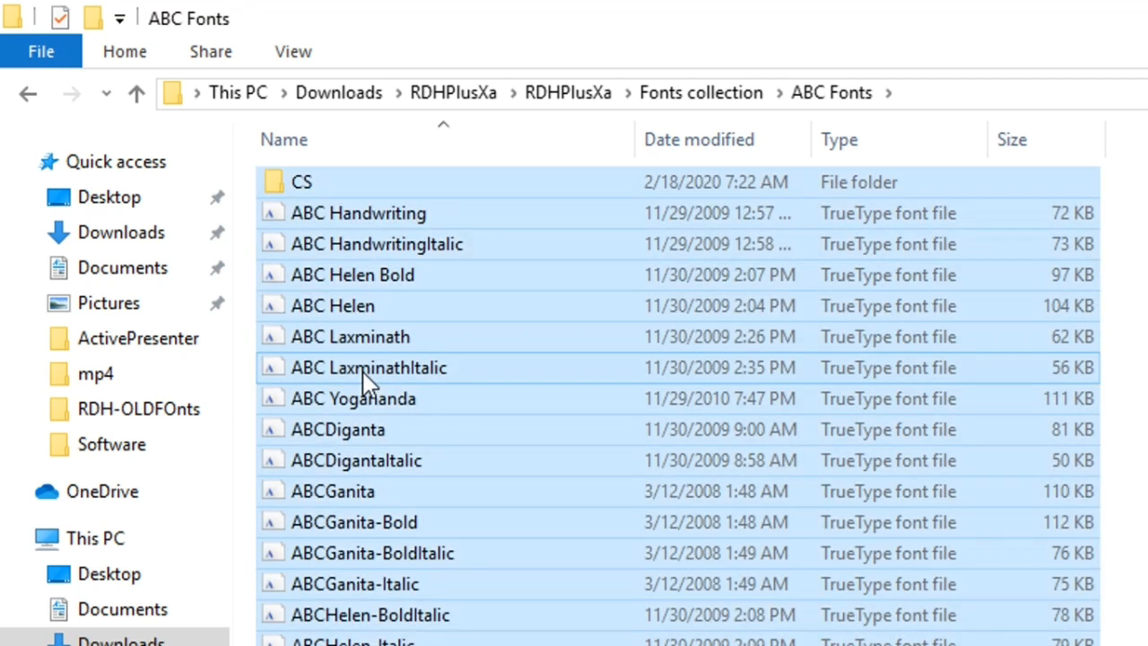
ctrl+click(359, 183)
right_click(357, 377)
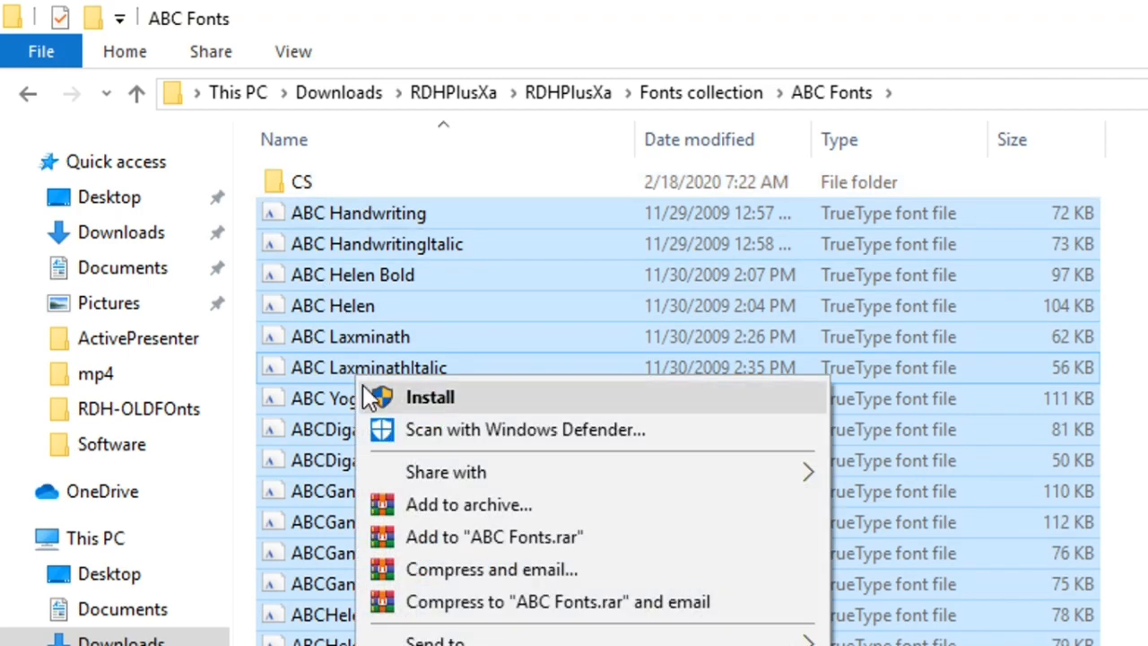
click(368, 396)
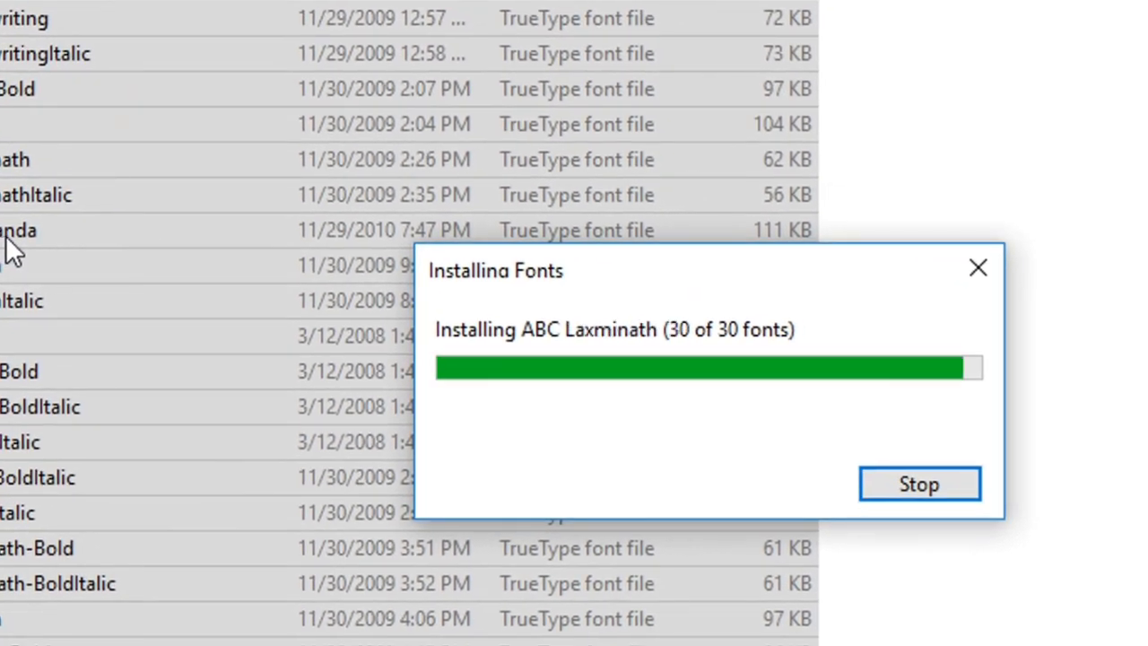
Step: Go back to Fonts collection and install all TrueType fonts from the AB Fonts folder
key(alt+Left)
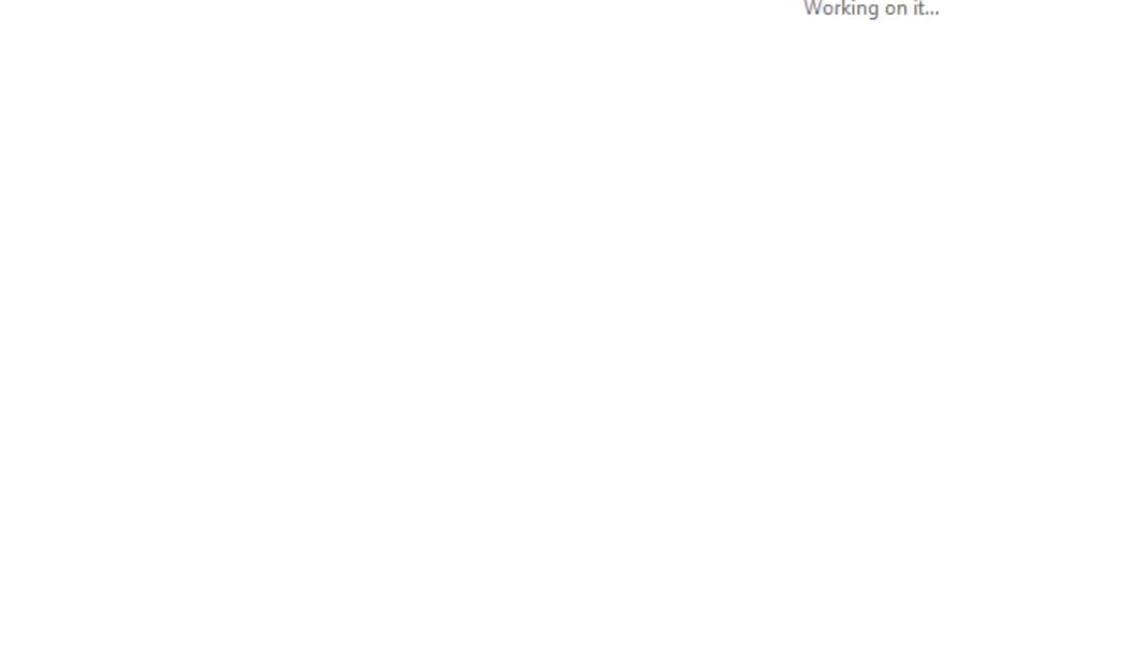
double_click(424, 211)
click(424, 213)
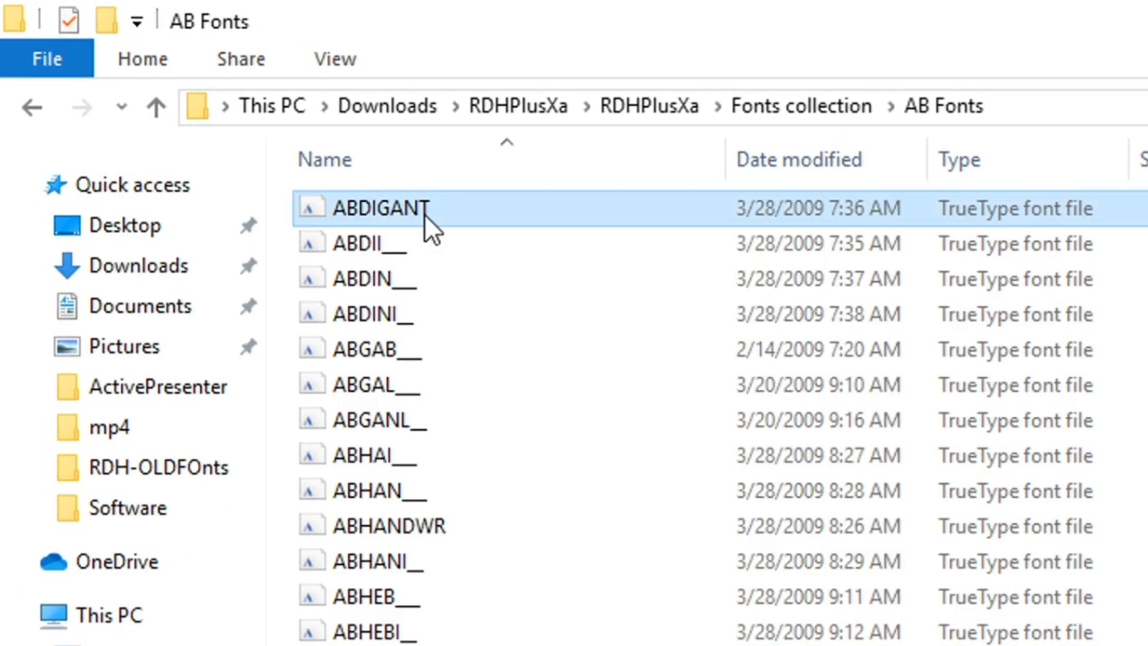
key(ctrl+a)
right_click(425, 215)
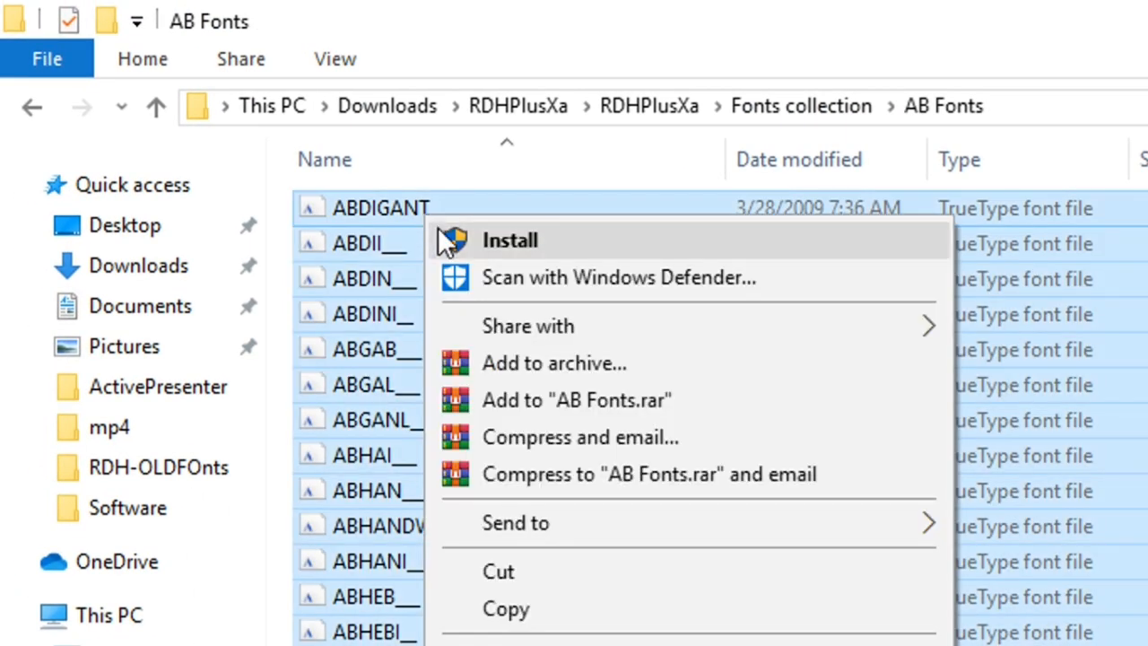
click(453, 239)
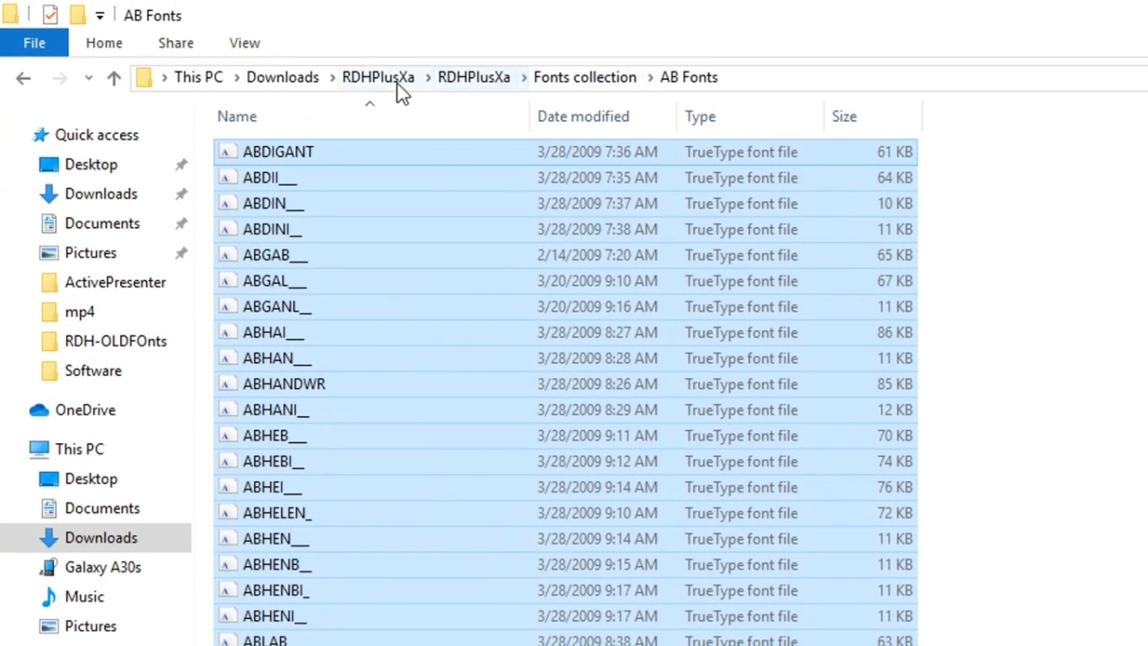
Step: Launch MagicFontInstallerA from the inner RDHPlusXa folder and move its window lower over the file list
click(477, 83)
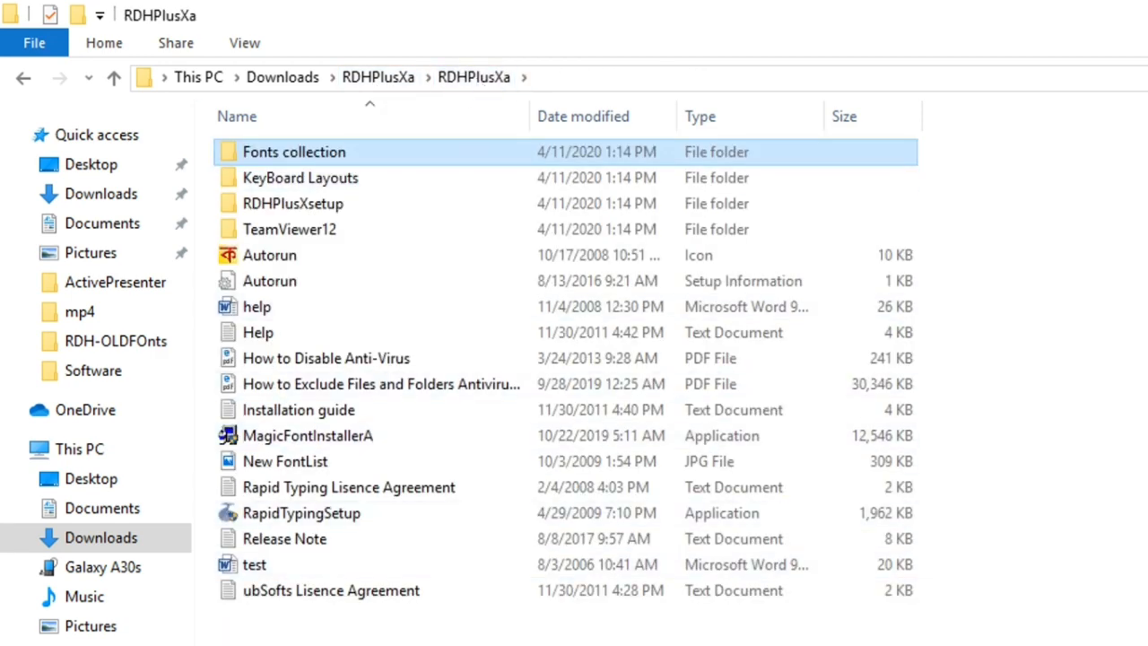
click(371, 467)
click(368, 444)
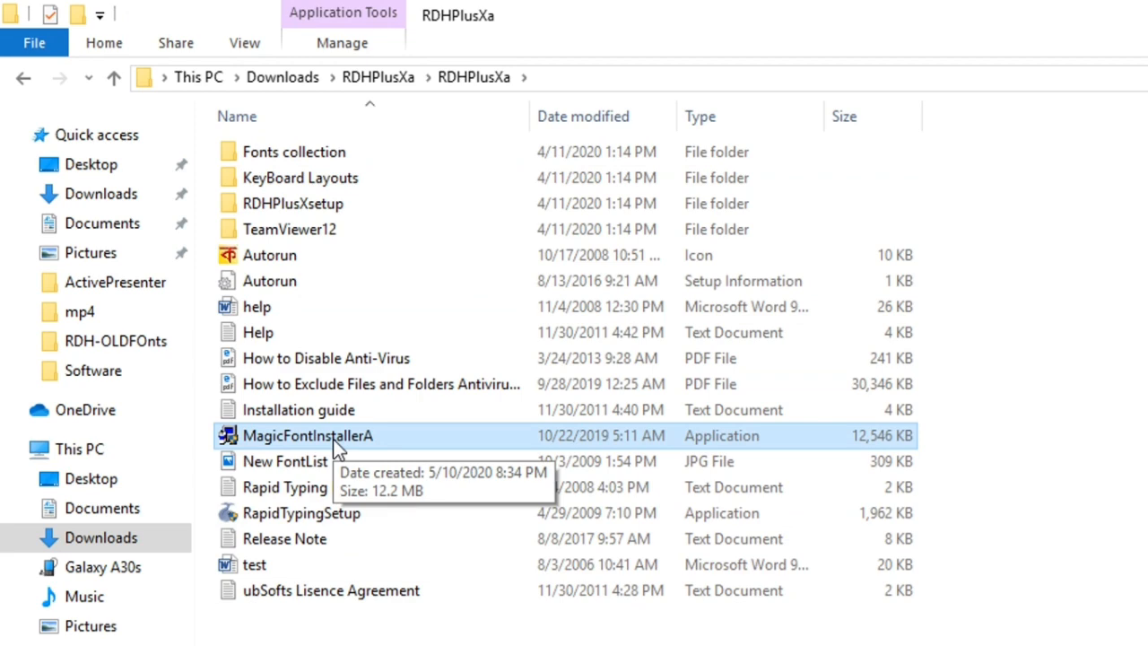
double_click(333, 439)
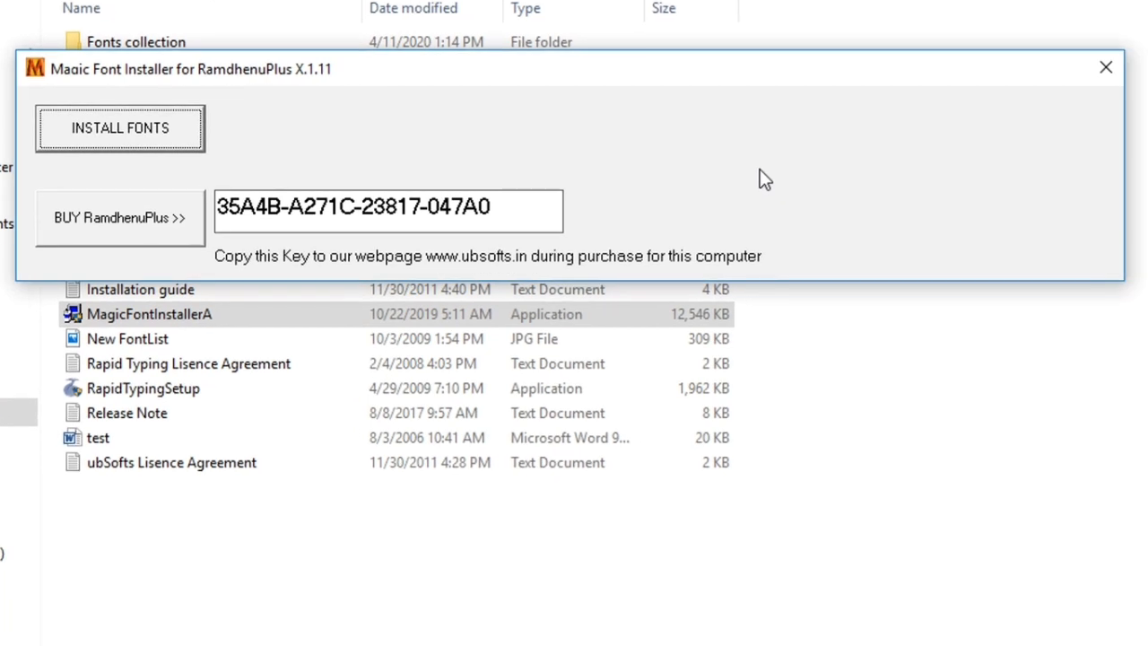
drag(108, 97, 201, 151)
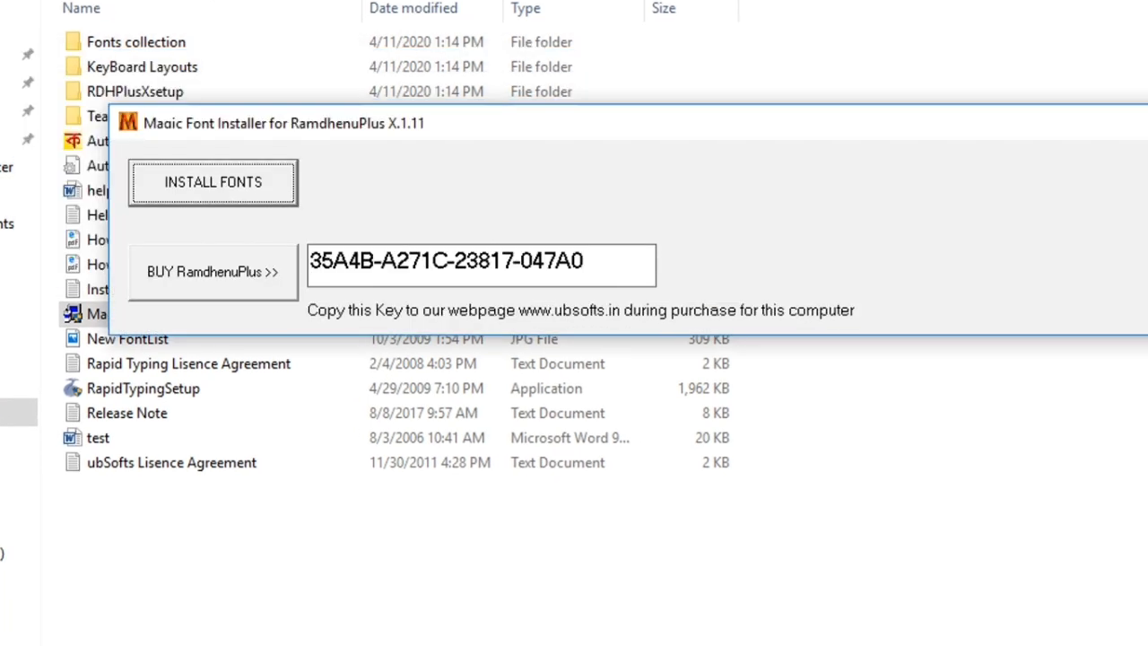
Step: Start installing the RamdhenuPlus fonts with the Magic Font Installer
click(281, 193)
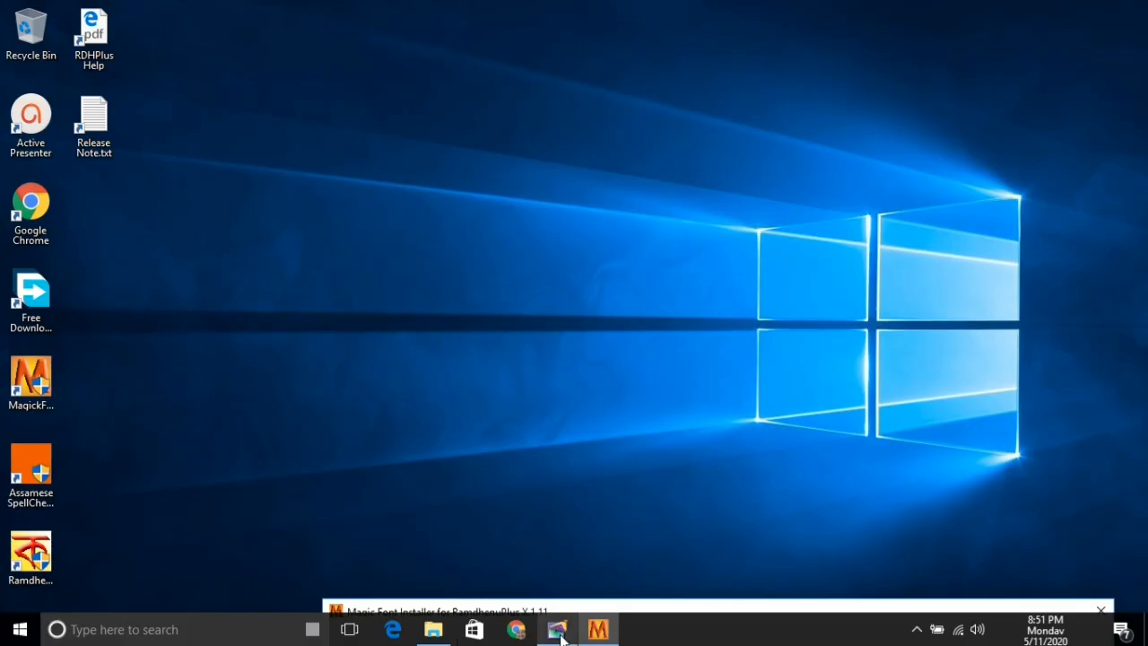
Step: Switch to Adobe PageMaker, enlarge its window and create a new Letter-size publication with the default document setup
click(562, 636)
double_click(669, 54)
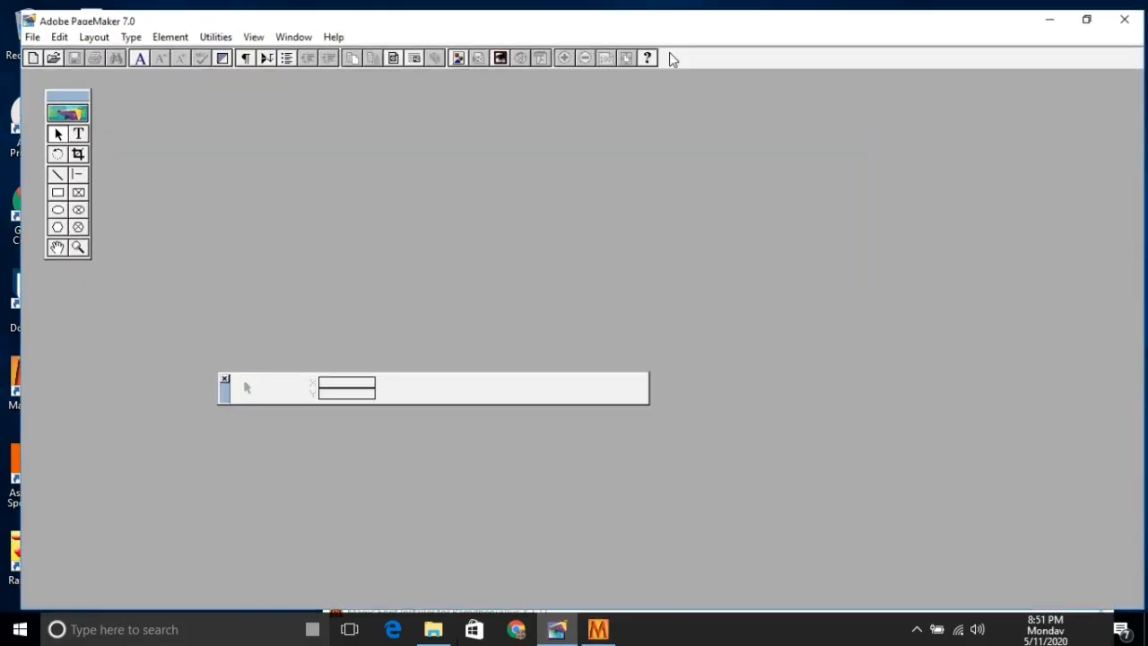
click(14, 27)
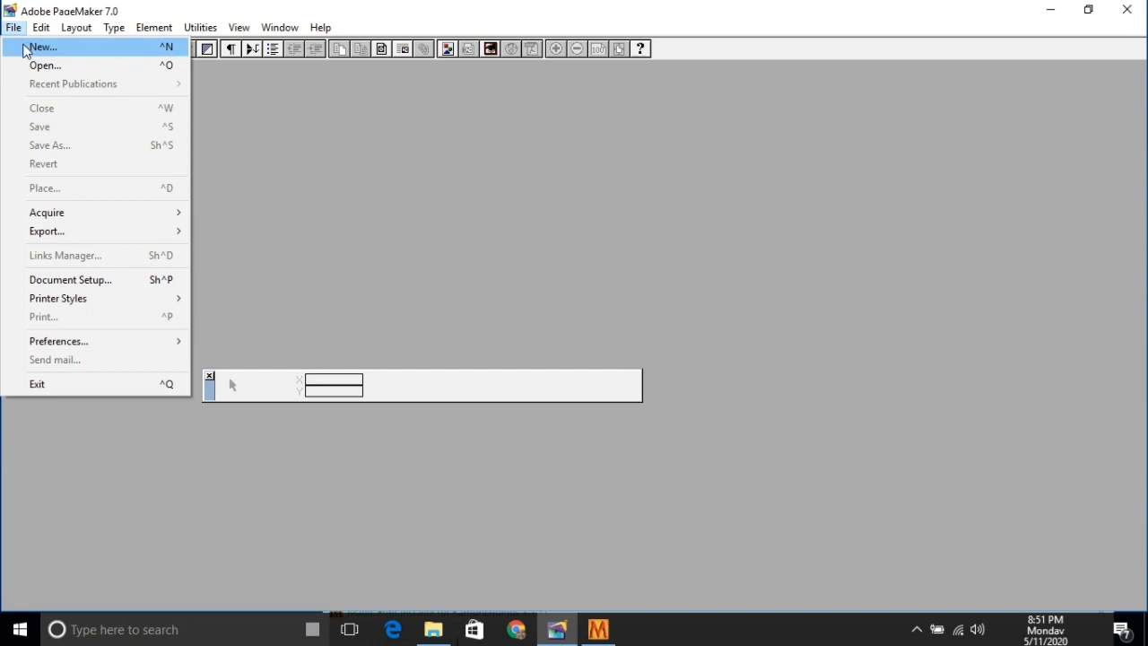
click(22, 45)
click(673, 175)
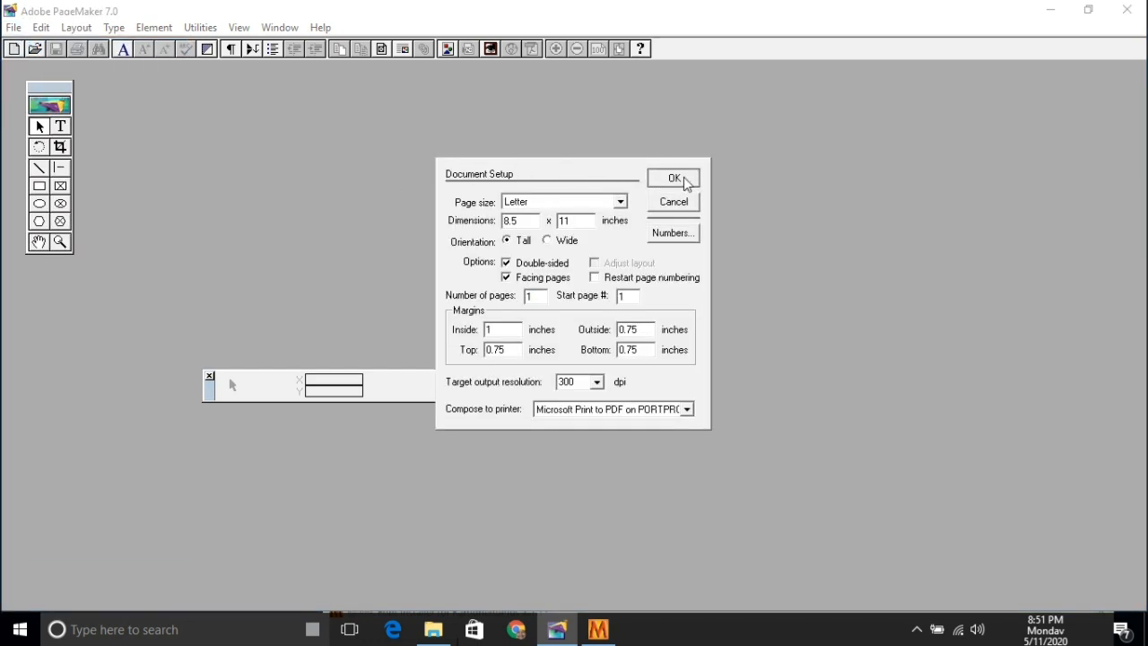
click(1088, 9)
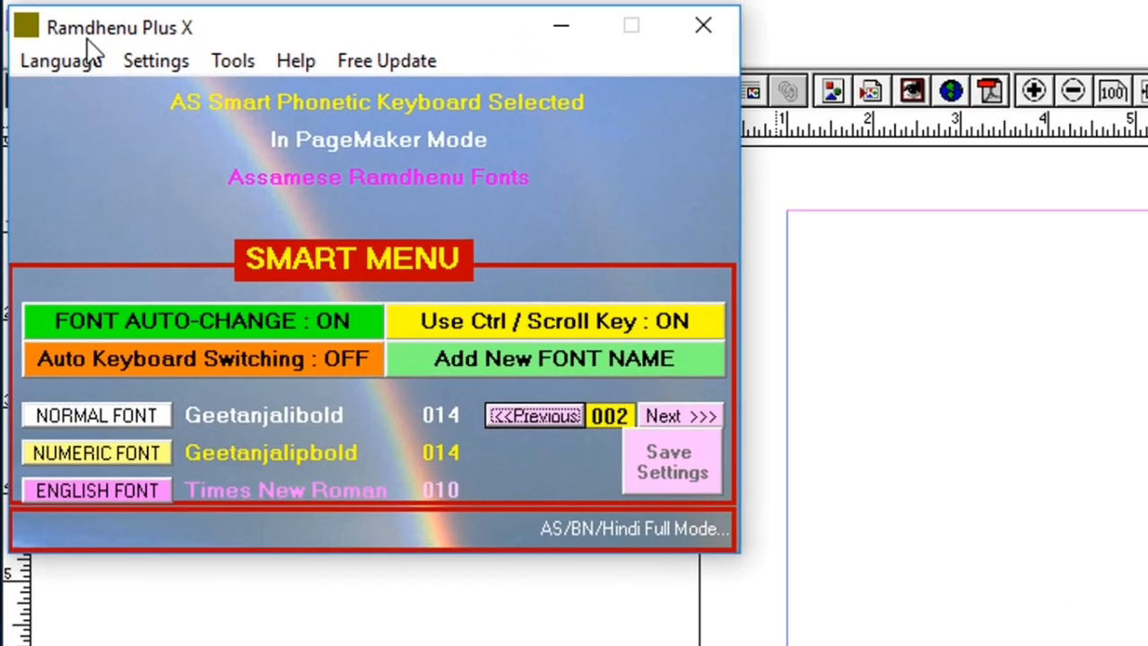
Step: Review the language and settings options of Ramdhenu Plus X and choose the Assamese Smart Phonetic keyboard
click(41, 34)
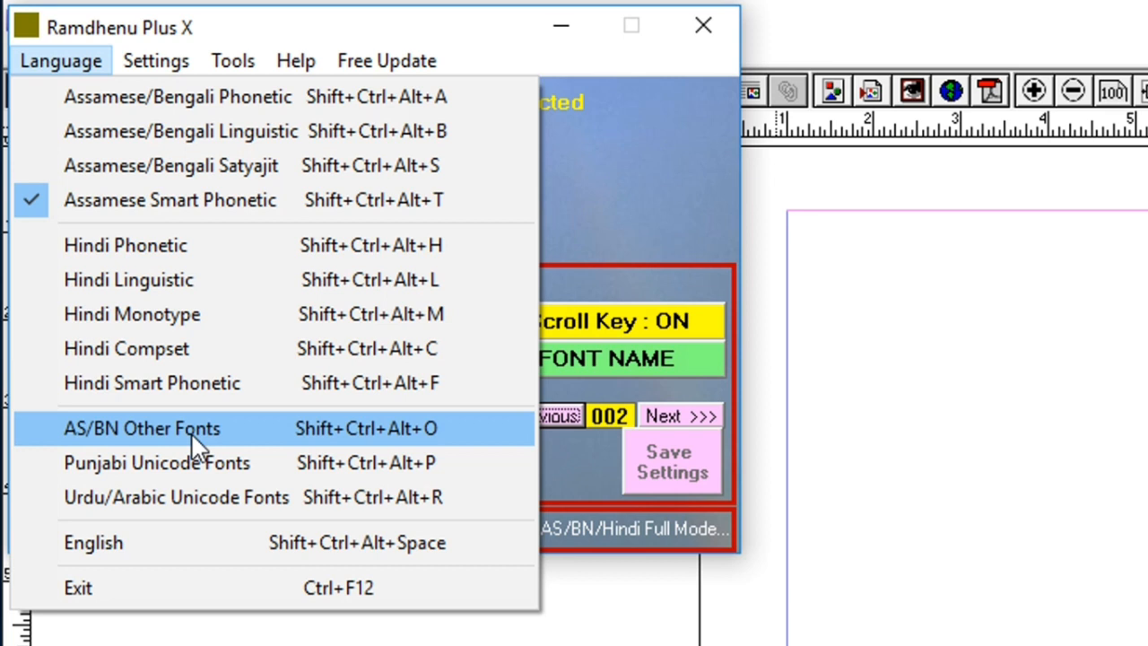
mouse_move(169, 70)
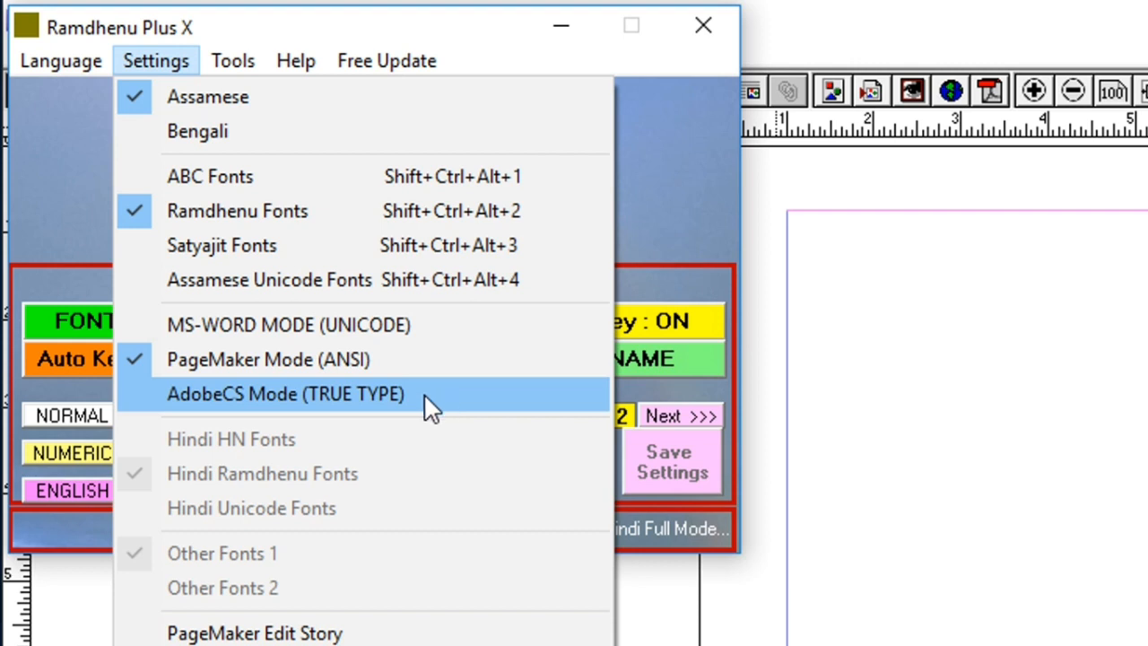
mouse_move(101, 63)
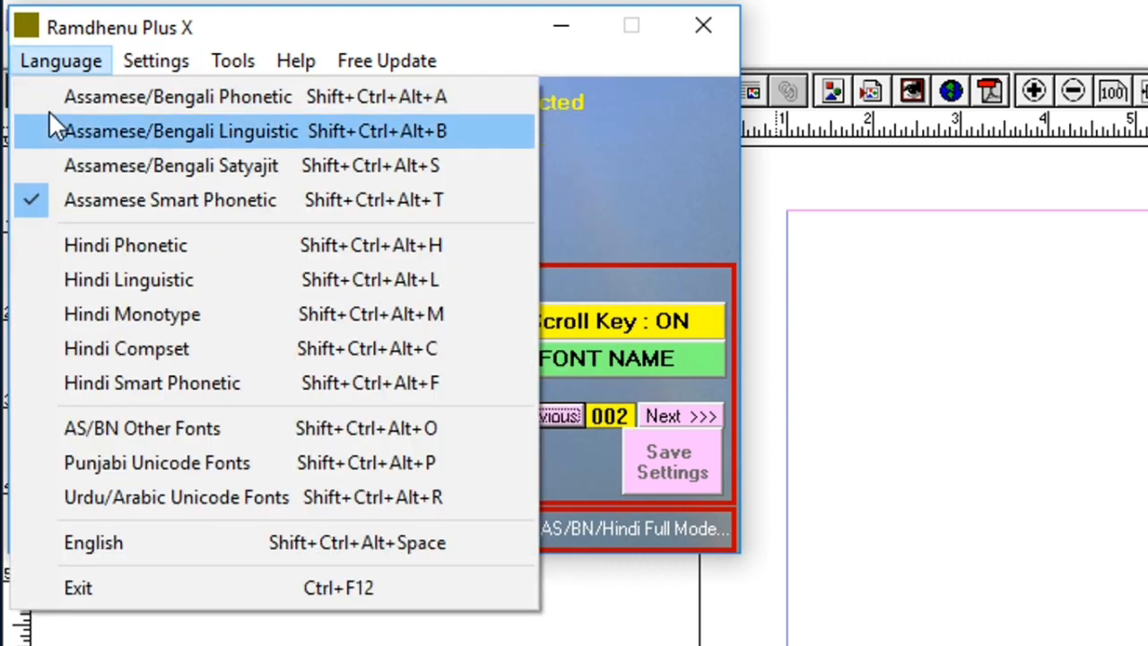
click(119, 210)
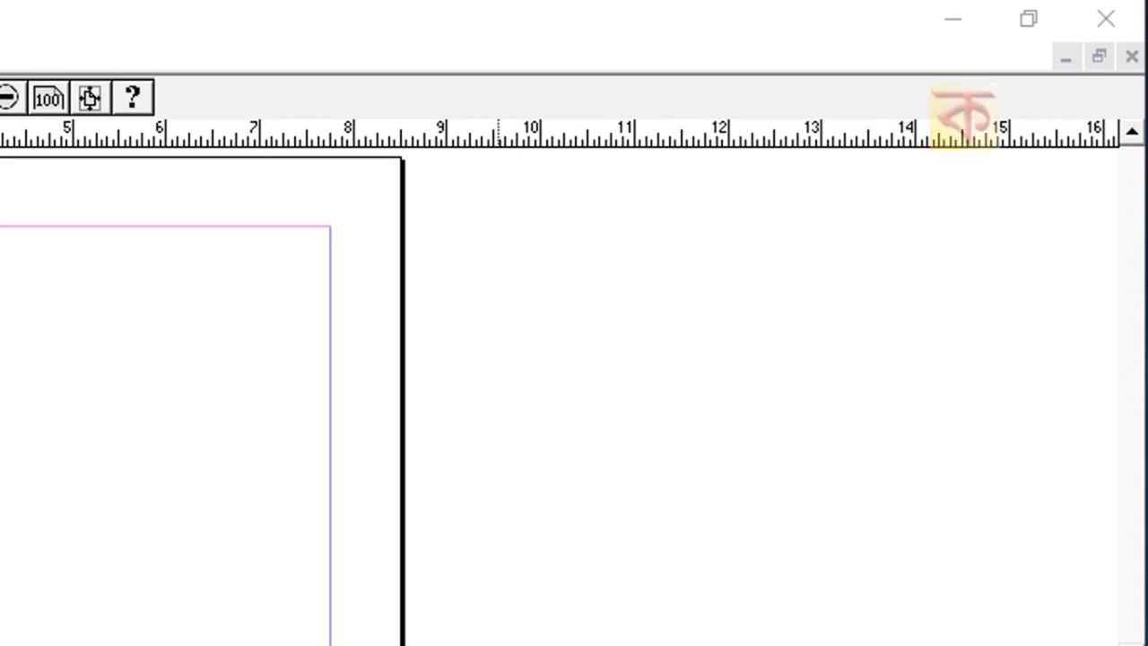
Step: Toggle the Ramdhenu typing language to English and back to Assamese
key(ctrl+m)
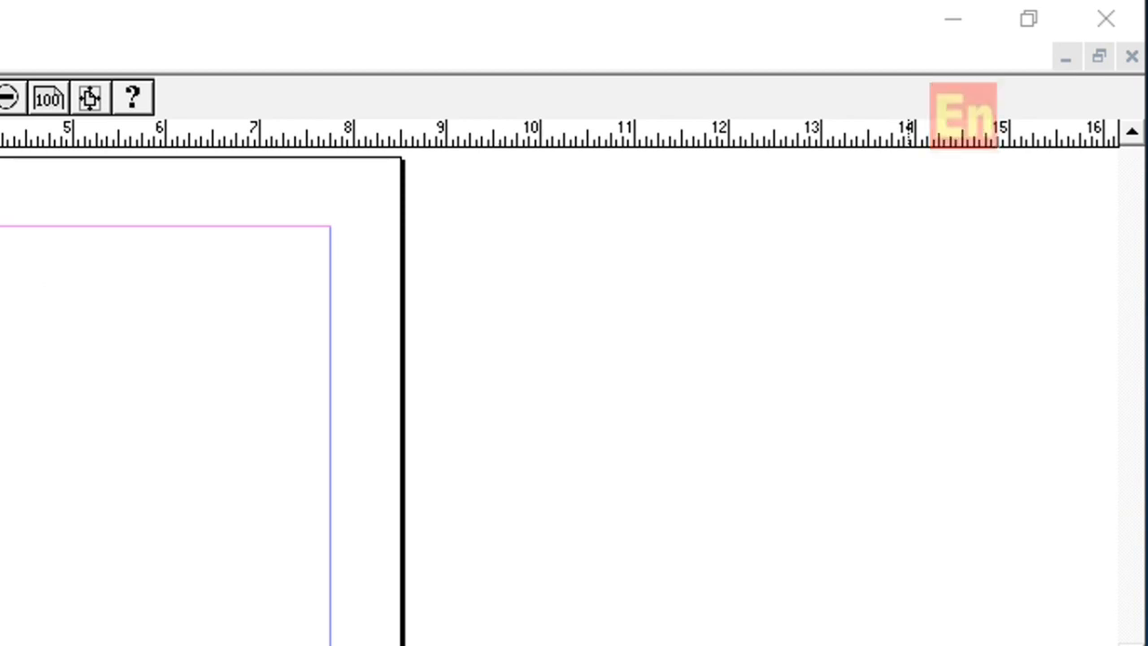
key(ctrl+m)
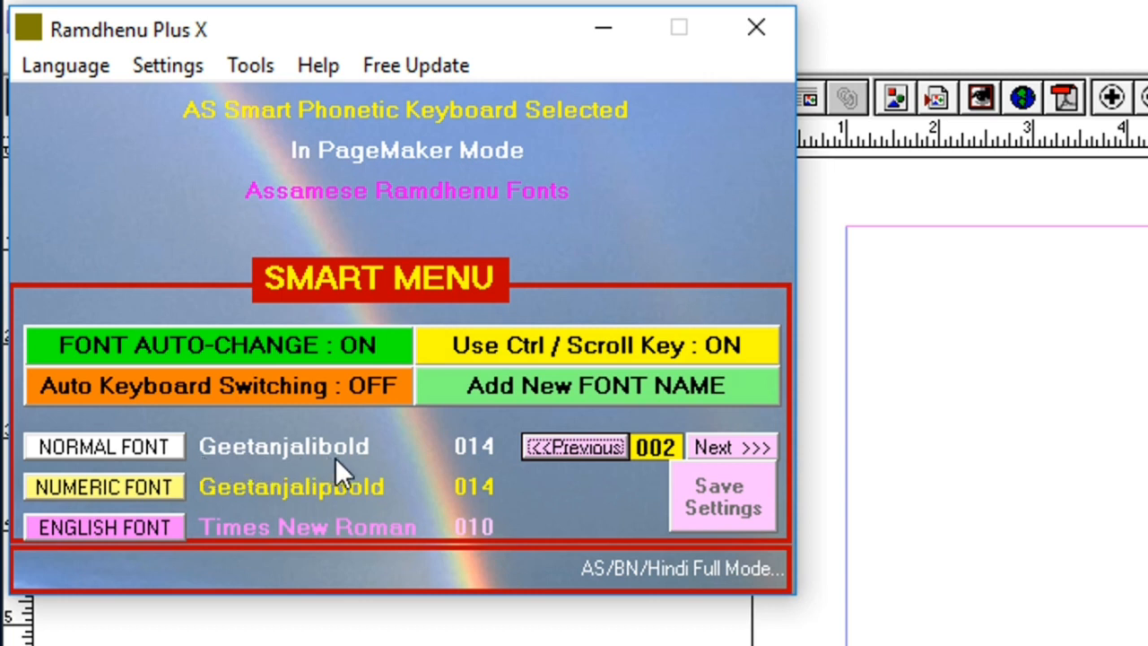
Step: Switch the Smart Menu to font set 001, Geetanjalilight, and check the English font choices without picking another font
click(549, 449)
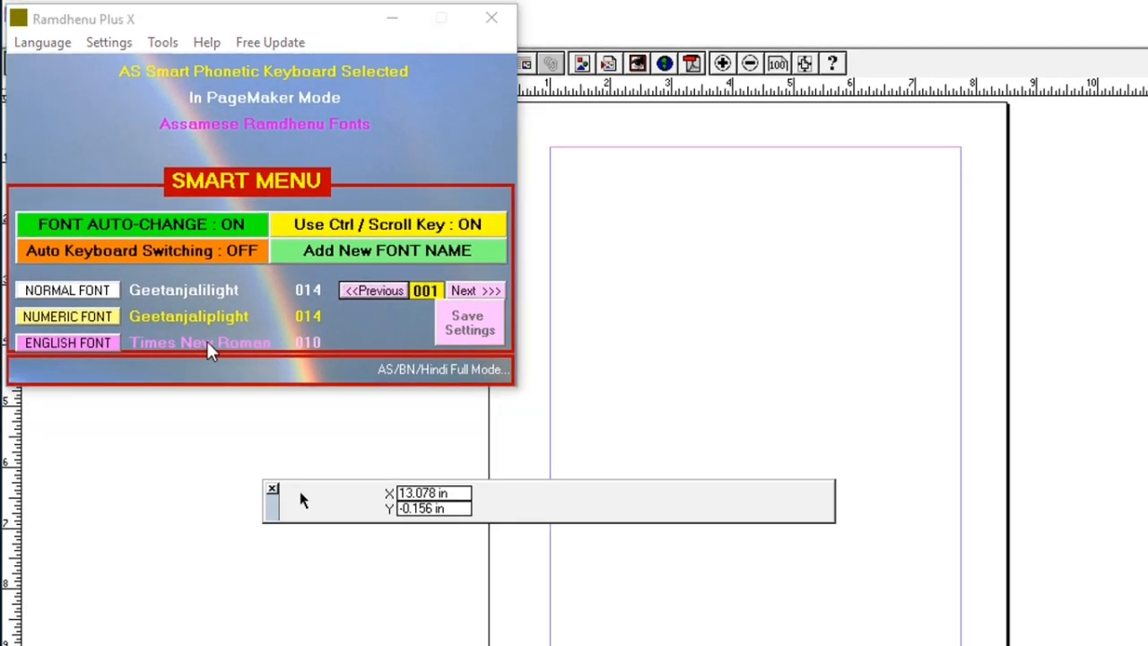
click(207, 344)
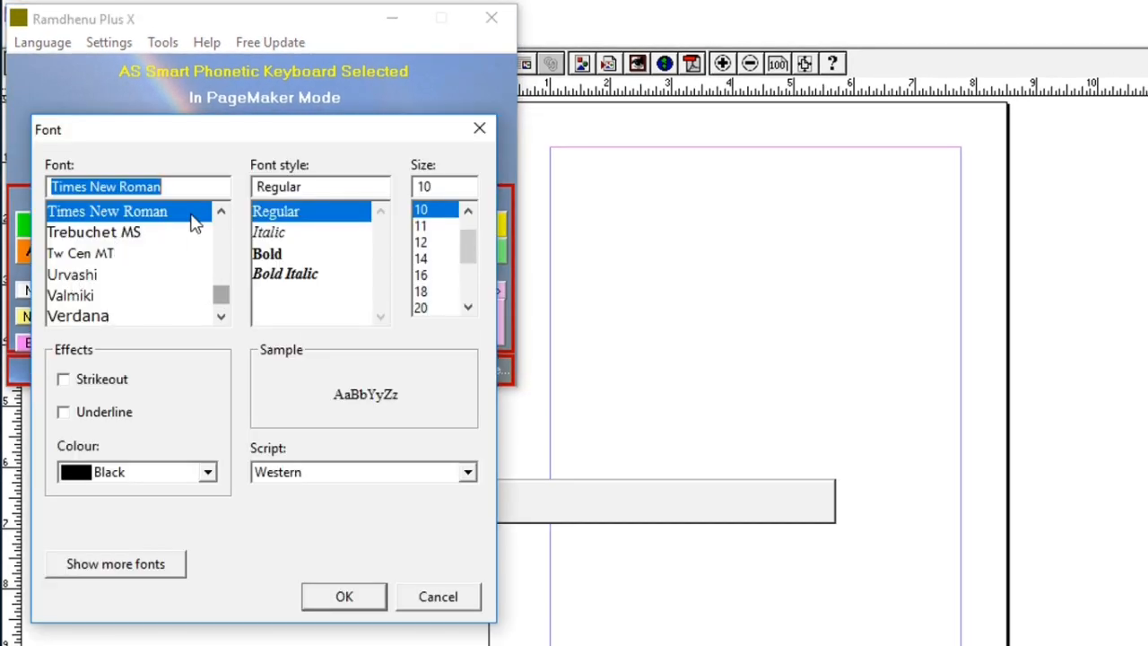
click(440, 601)
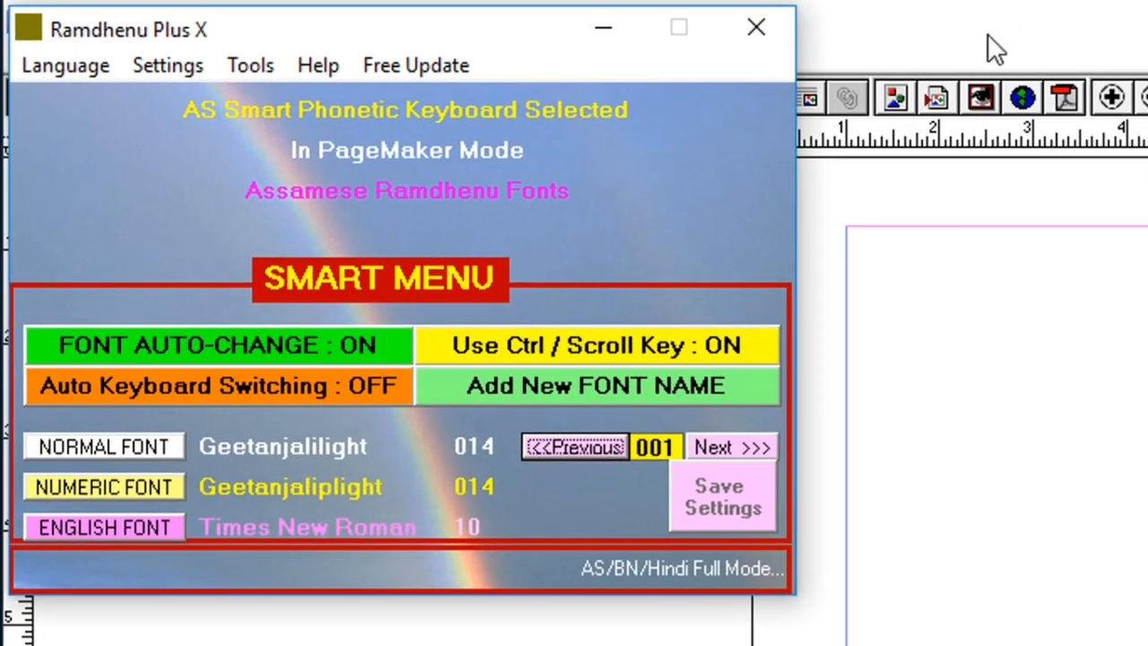
Step: Create a new A4 publication in PageMaker with Double-sided turned off, and maximize its document window
click(13, 27)
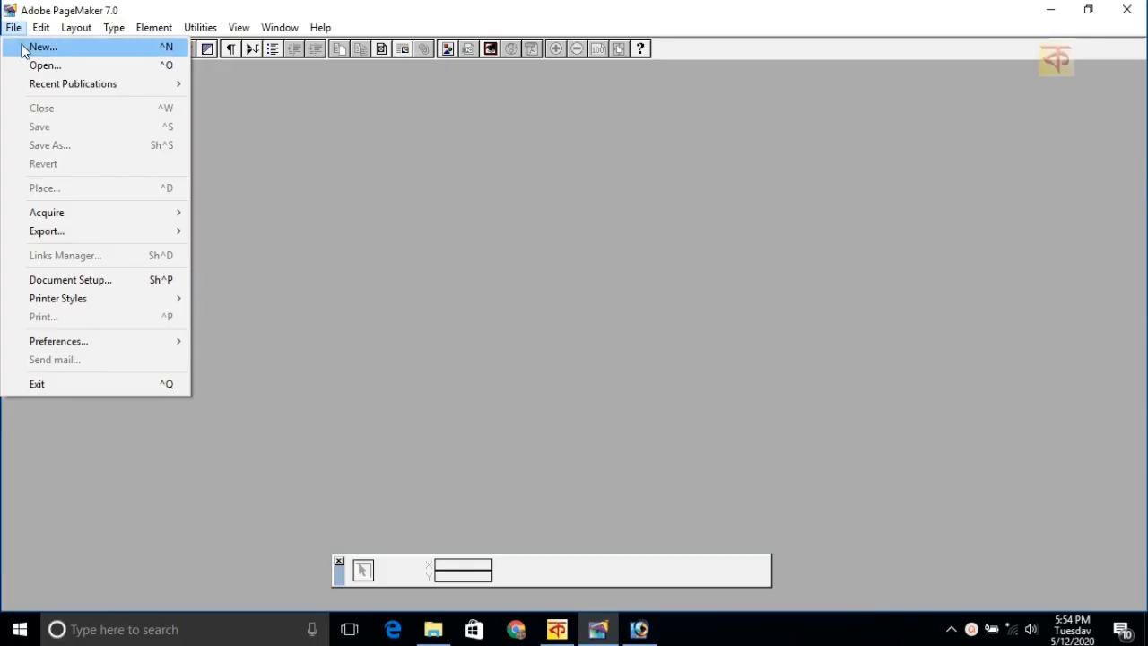
click(23, 49)
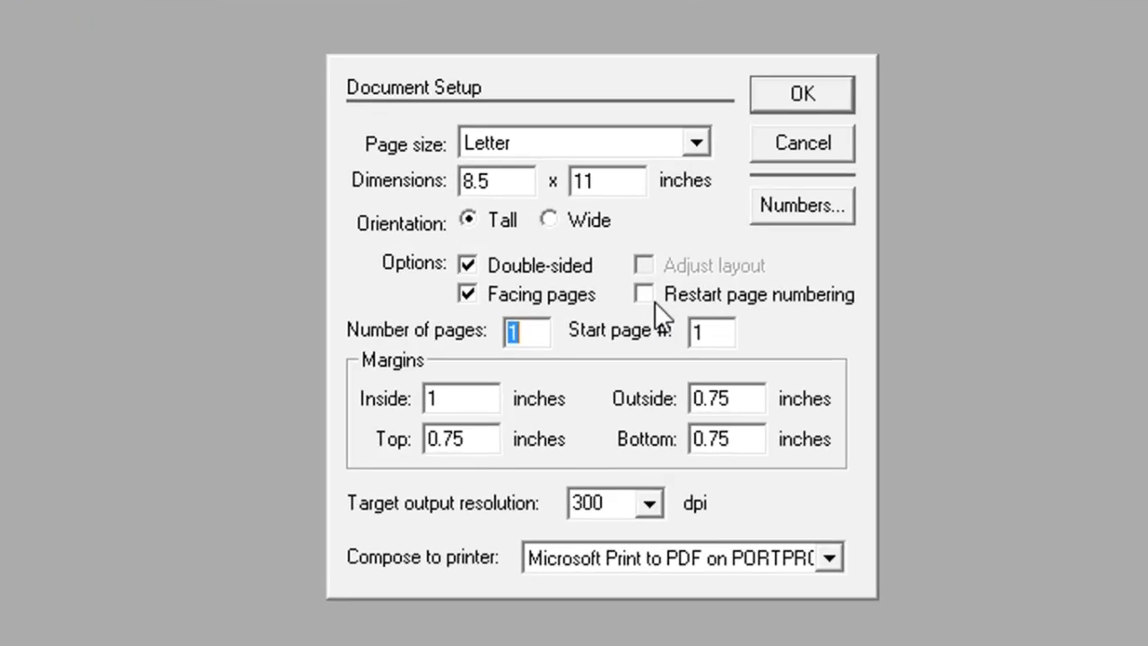
click(585, 146)
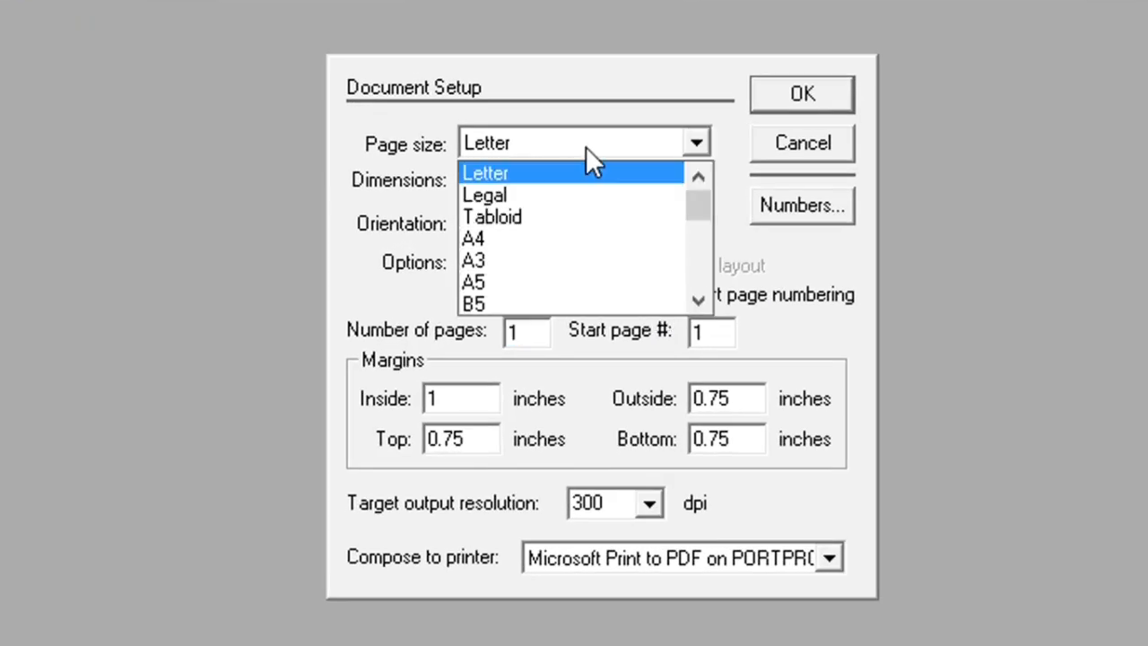
click(540, 241)
click(482, 271)
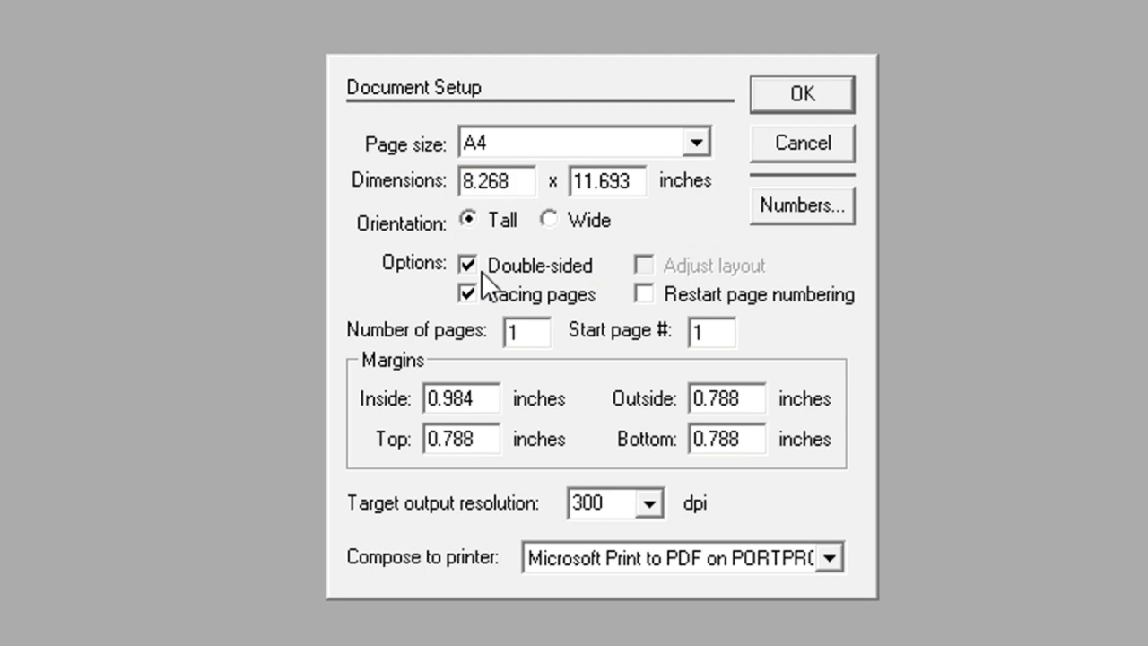
click(792, 96)
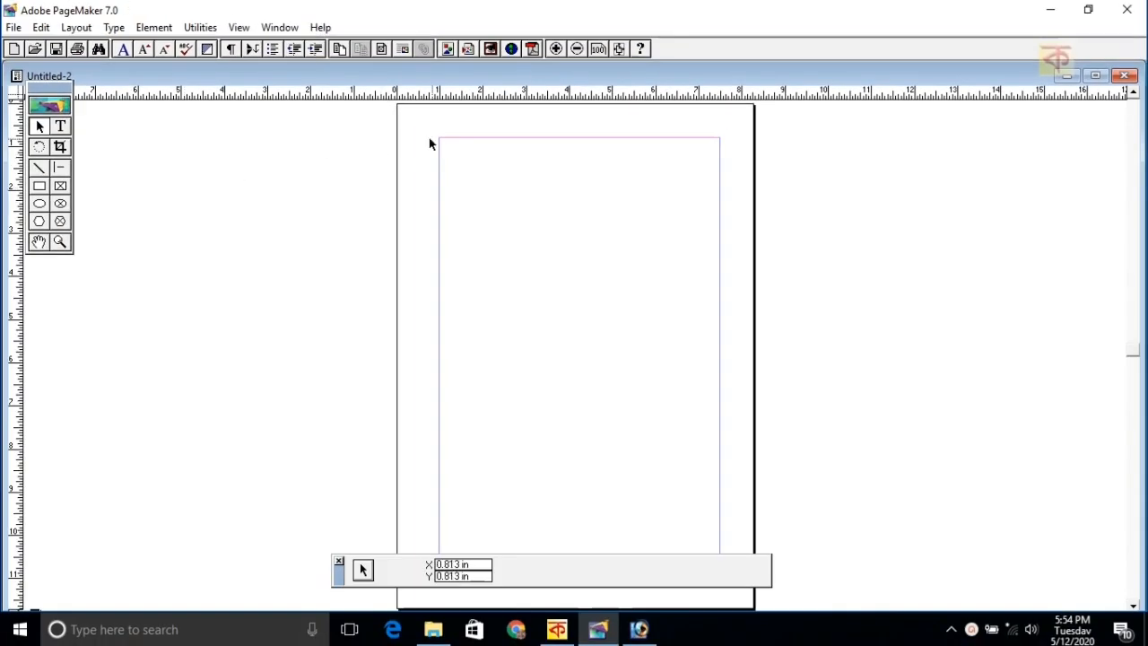
click(1095, 75)
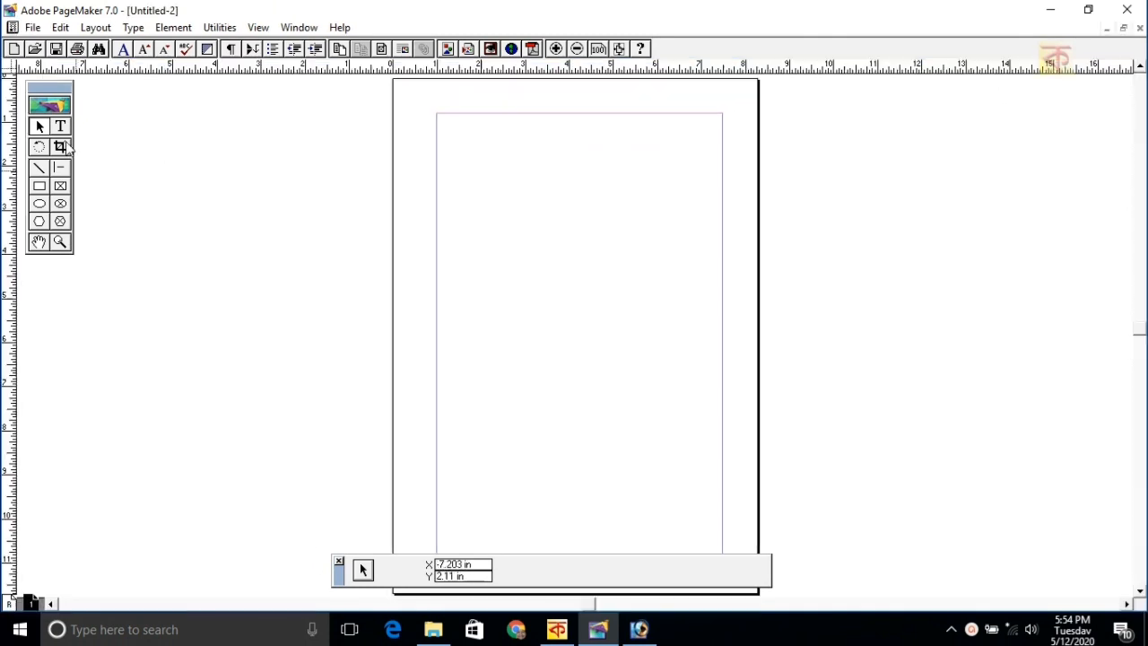
Step: Enter the heading "শব্দ-অর্থ" as text at the upper margin of the page and start a new line below it
click(60, 126)
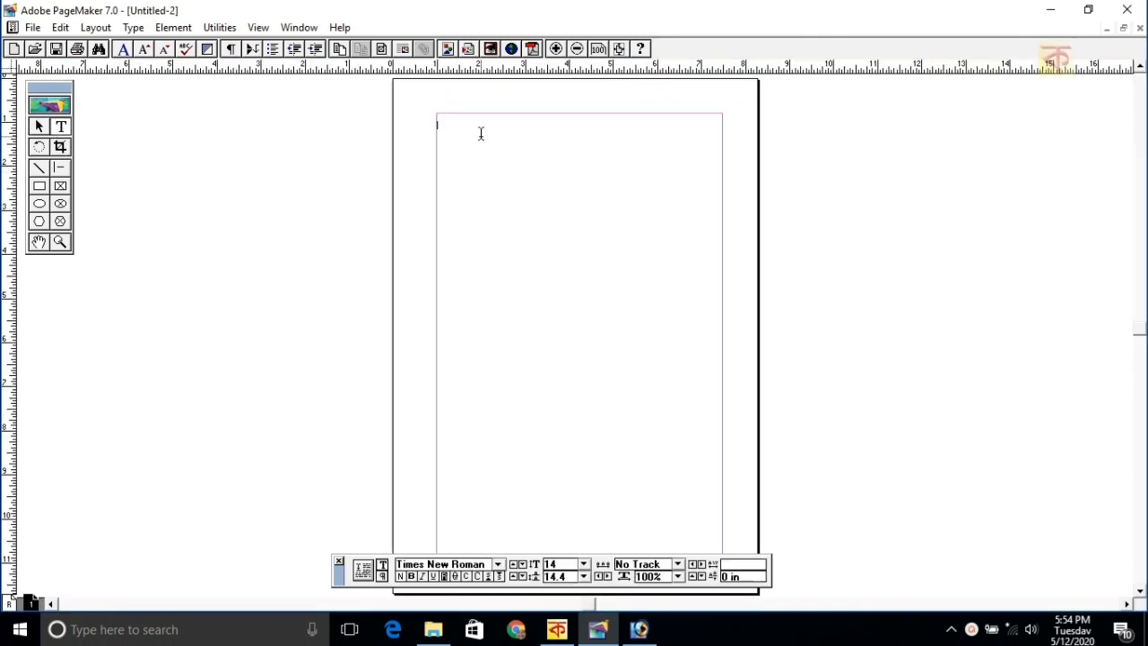
key(ctrl+1)
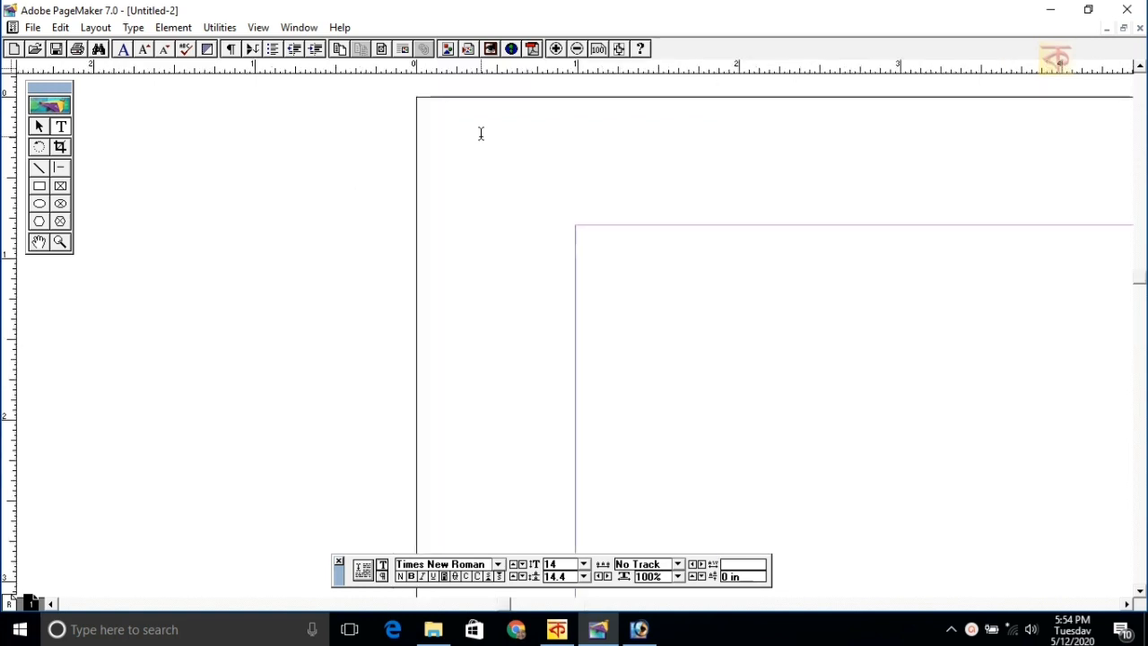
key(ctrl+plus)
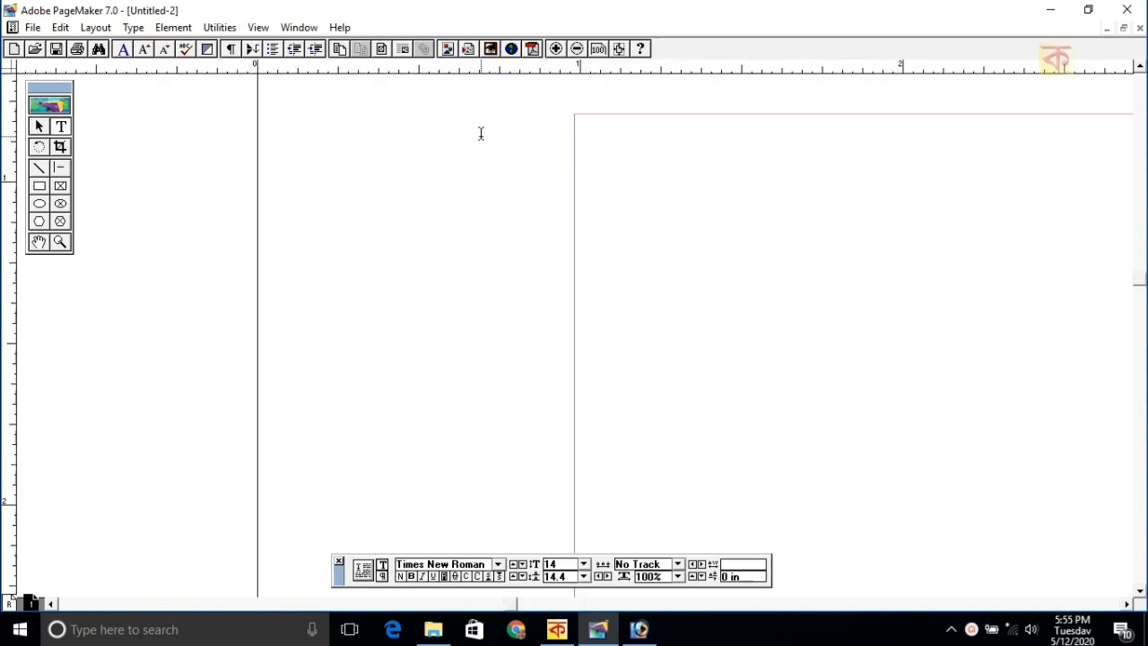
text(শ)
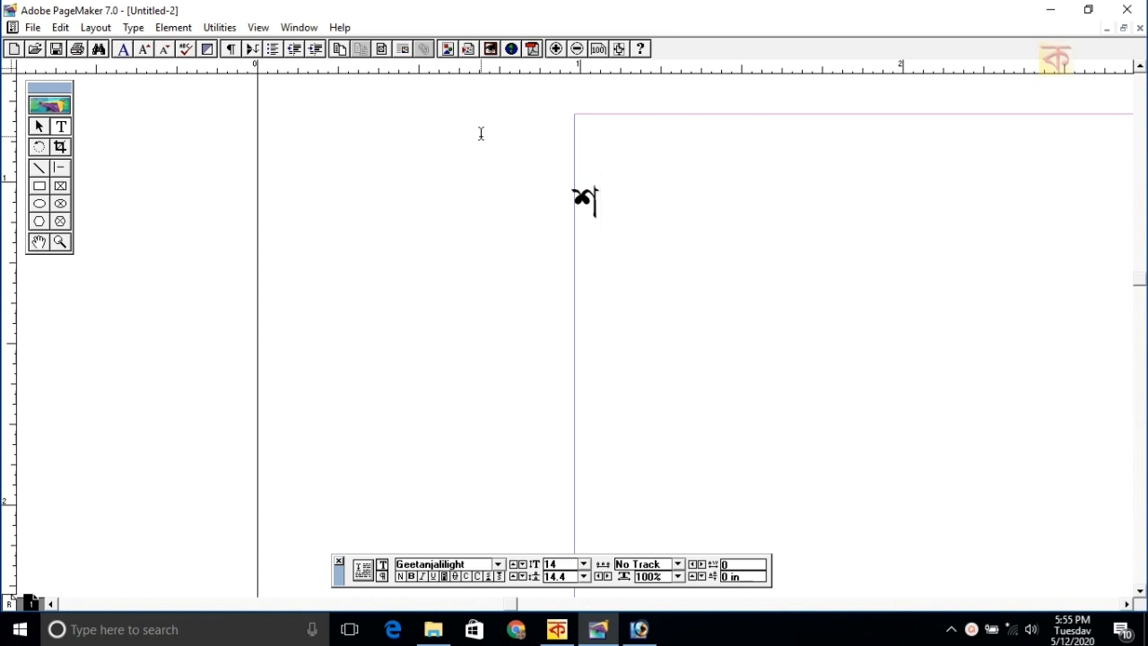
text(ব্দ-)
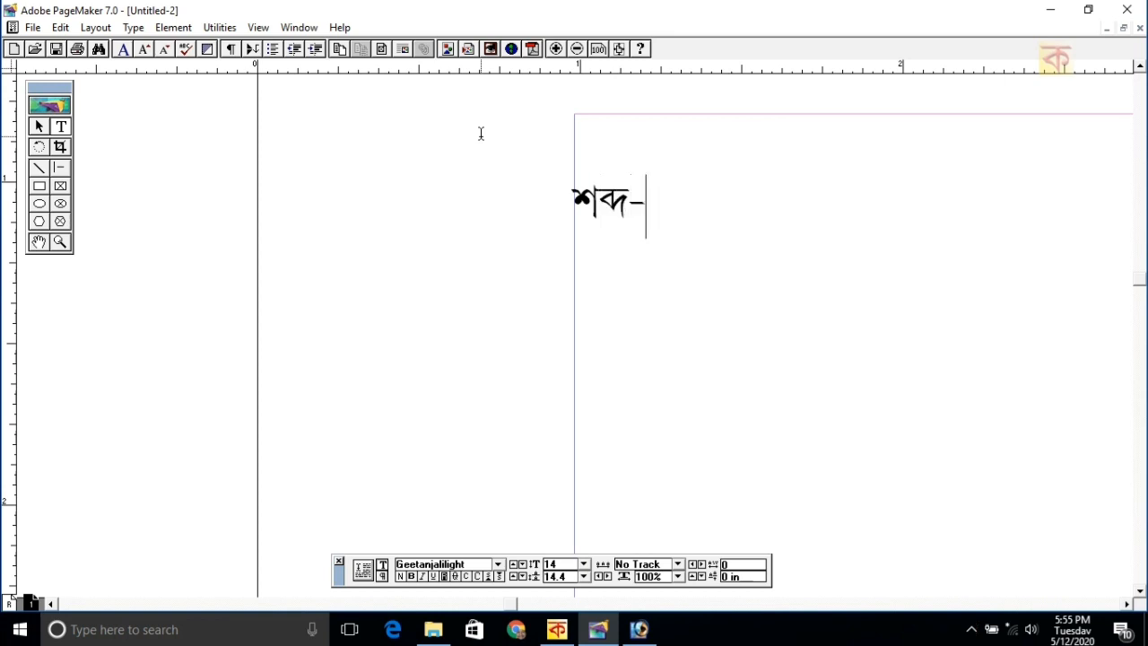
text(অর্থ)
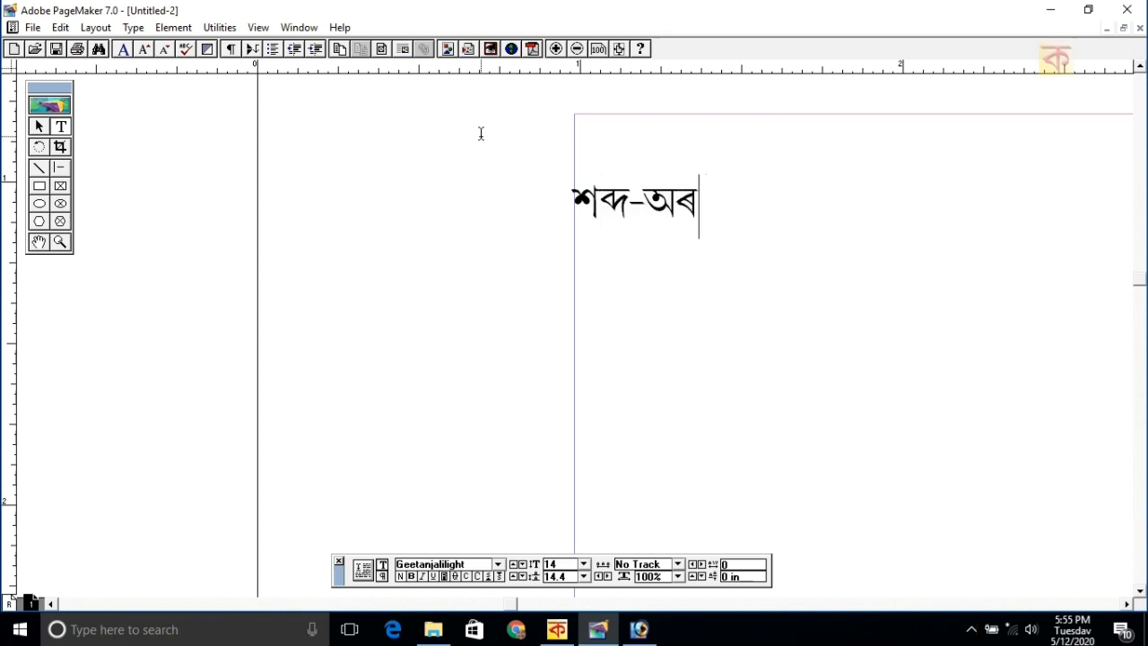
key(Return)
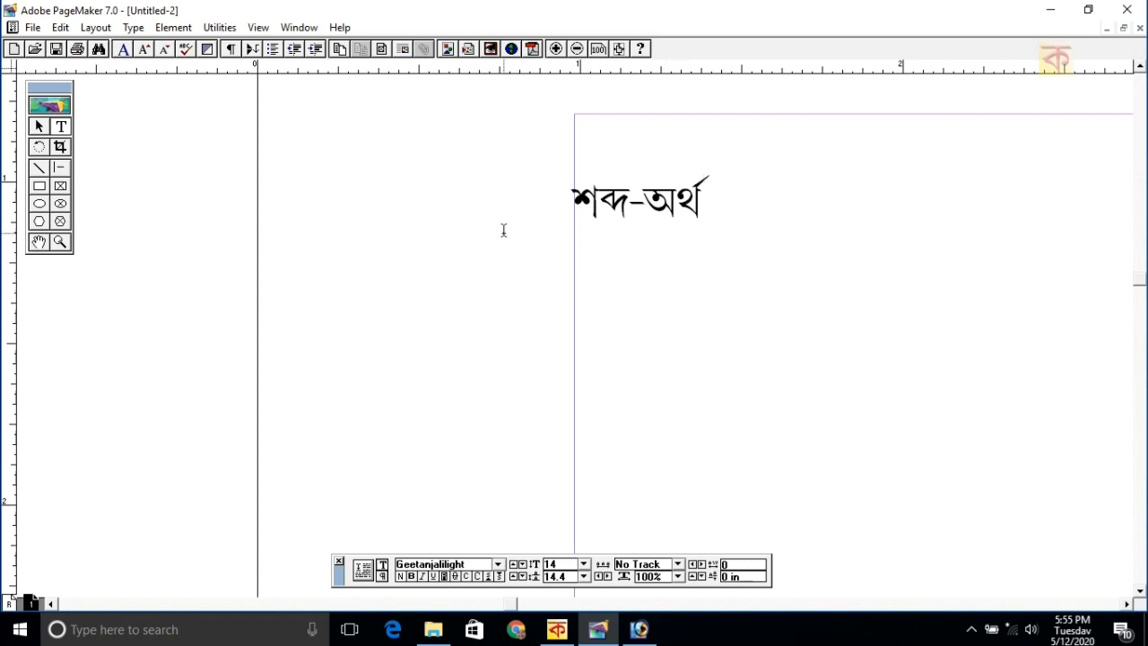
Step: Open the recent publication 1221.pmd
click(33, 27)
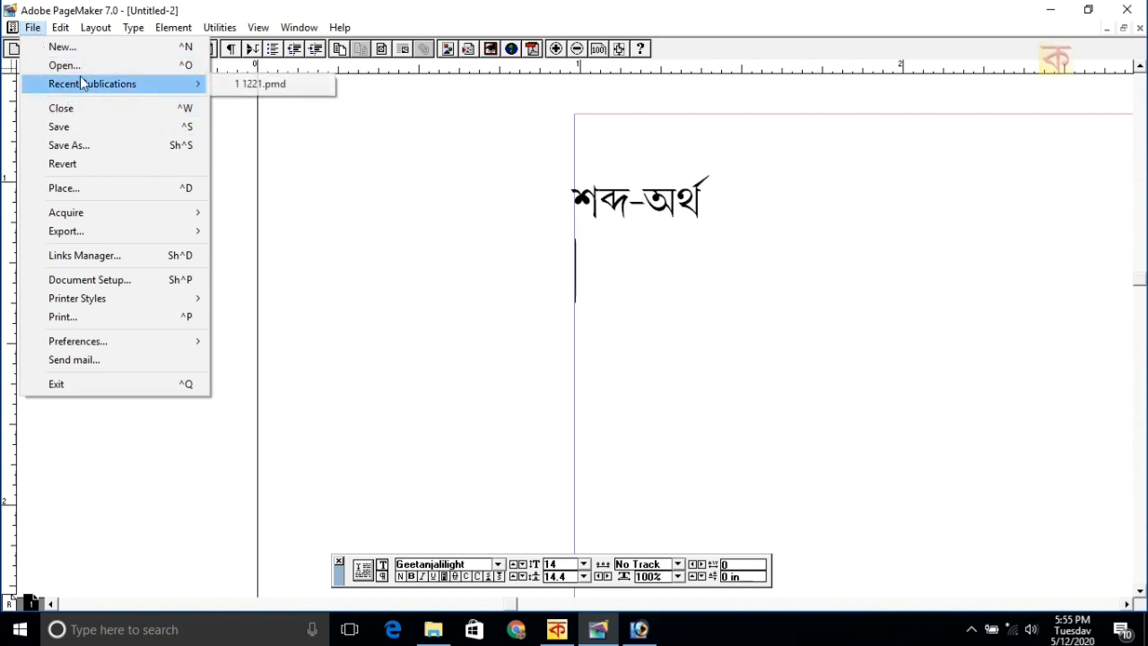
mouse_move(97, 85)
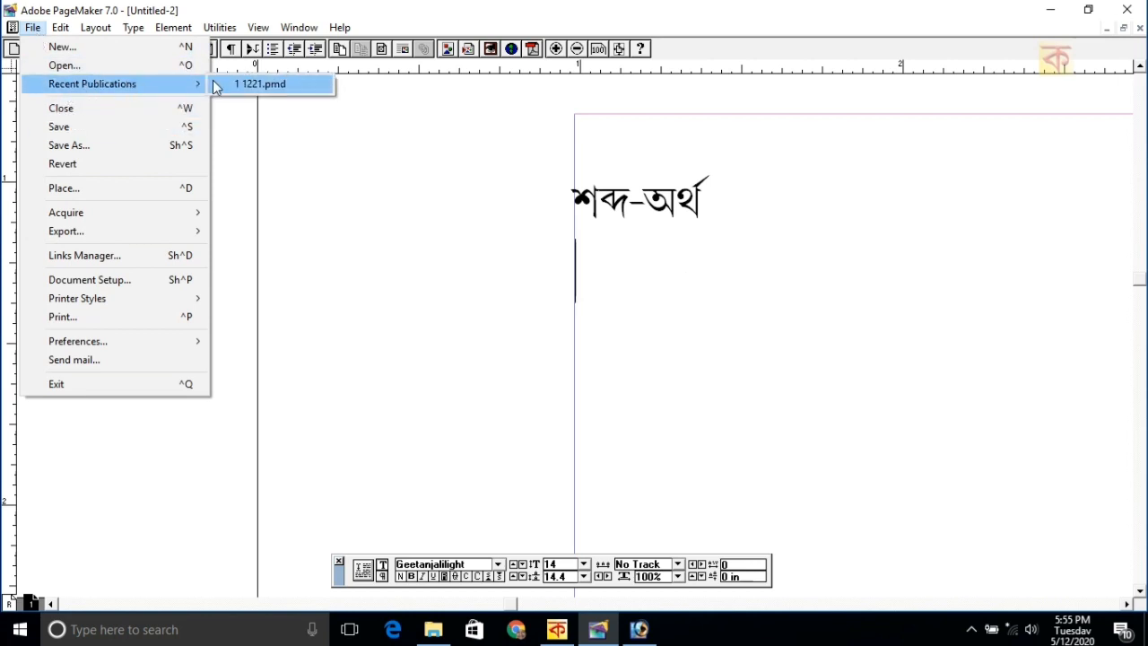
click(256, 83)
Step: Below the scanned word list, enter the text "১. জনমভূমি - যি ঠাইত জন্ম হয় সেই ঠাই (দেশ),"
click(60, 126)
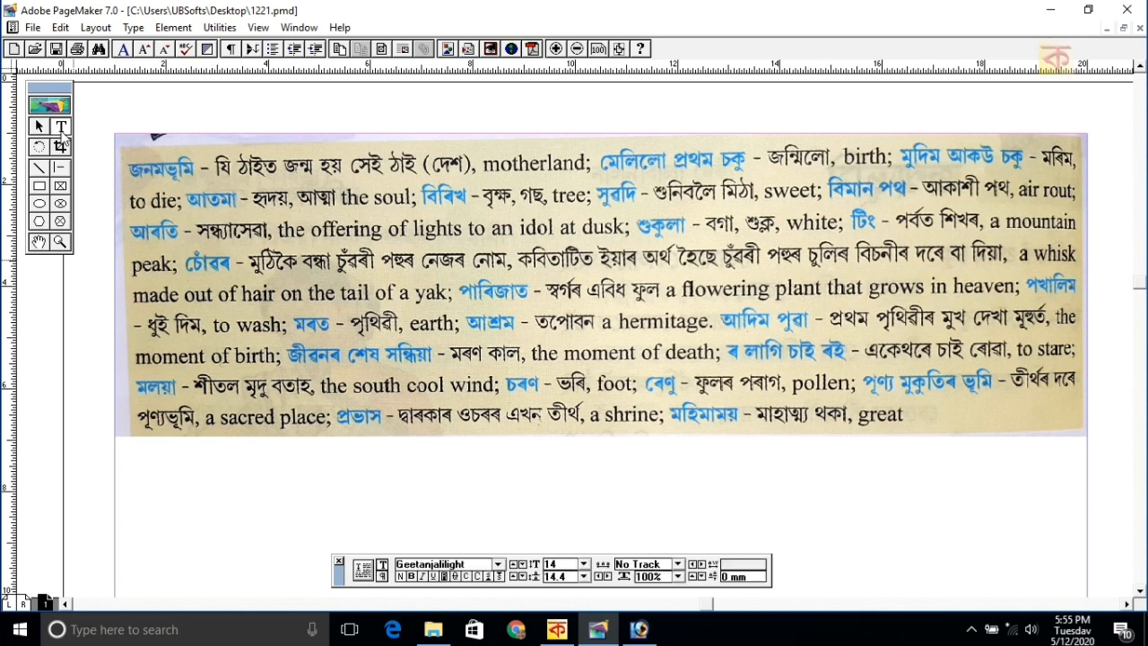
click(130, 487)
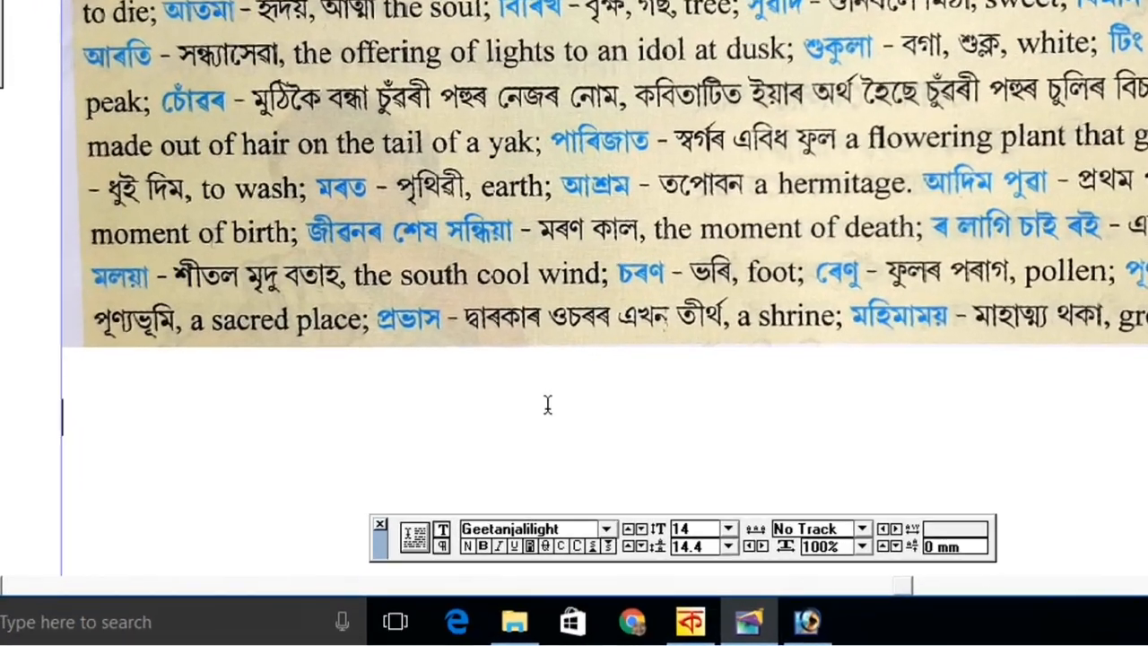
text(১)
text(.)
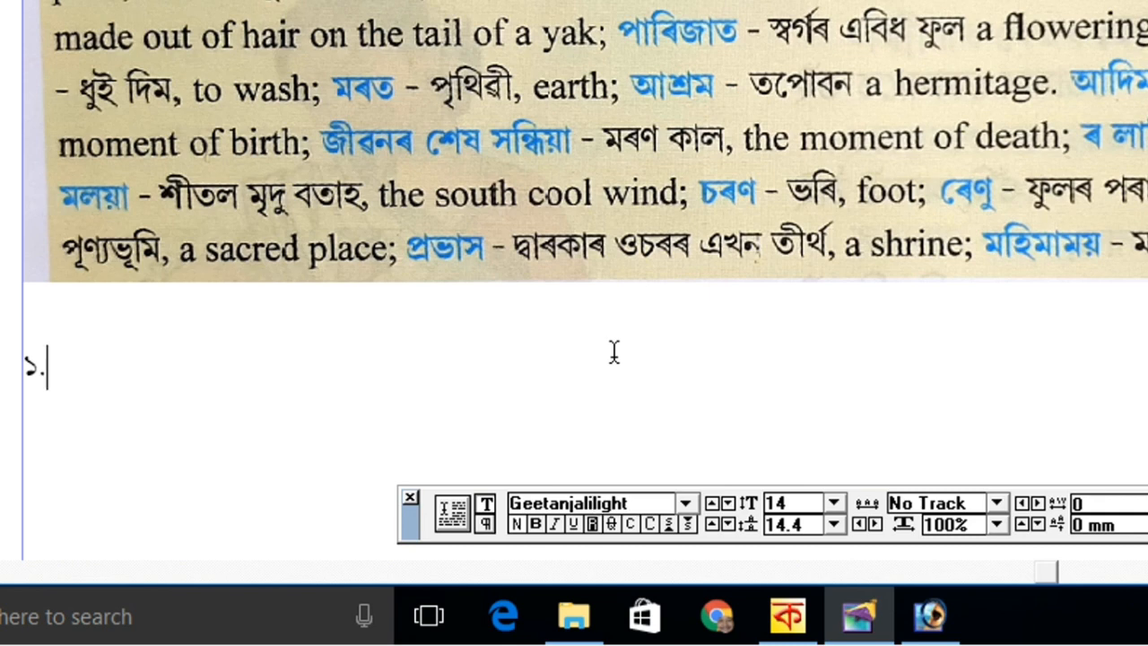
text( জনমভূমি - যি থ)
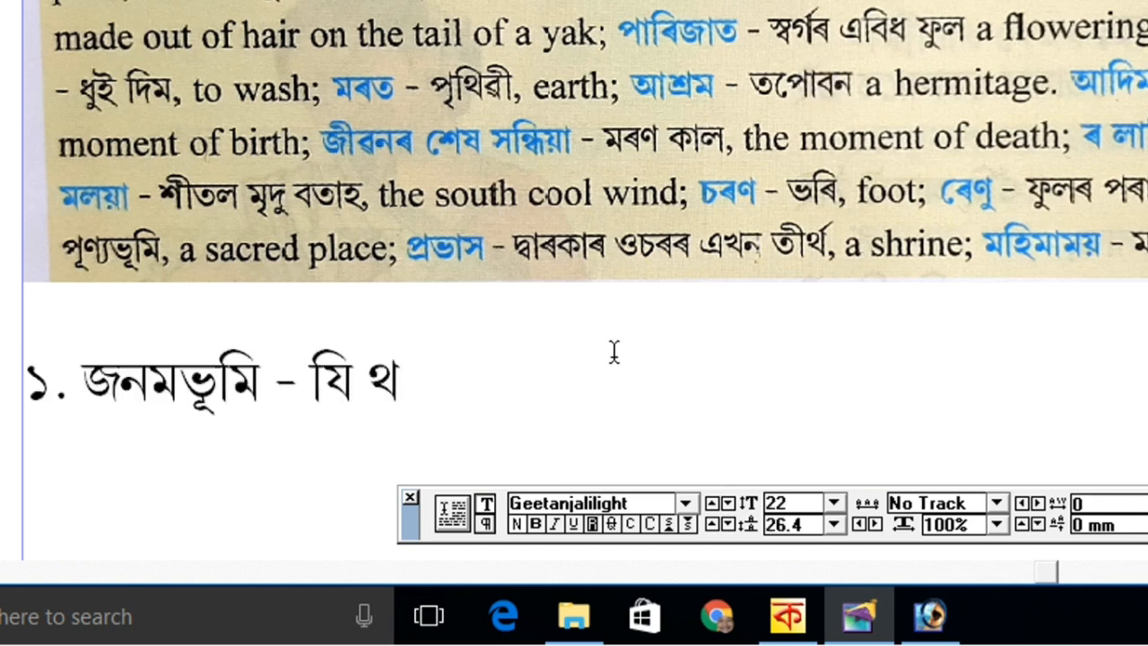
key(BackSpace)
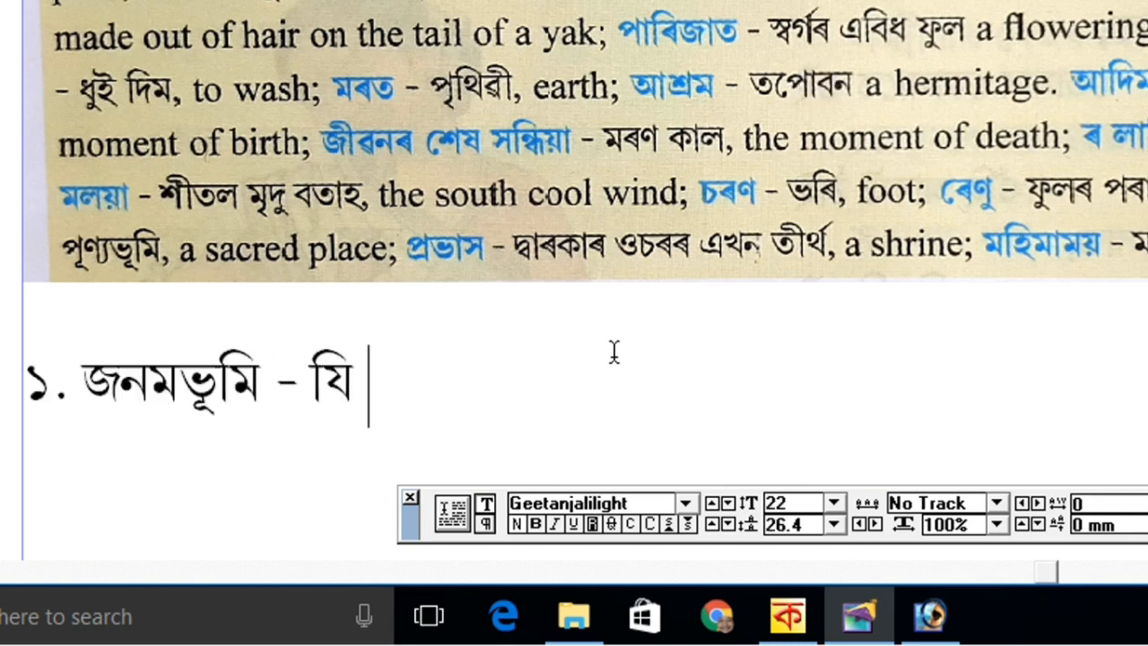
text(ঠাই)
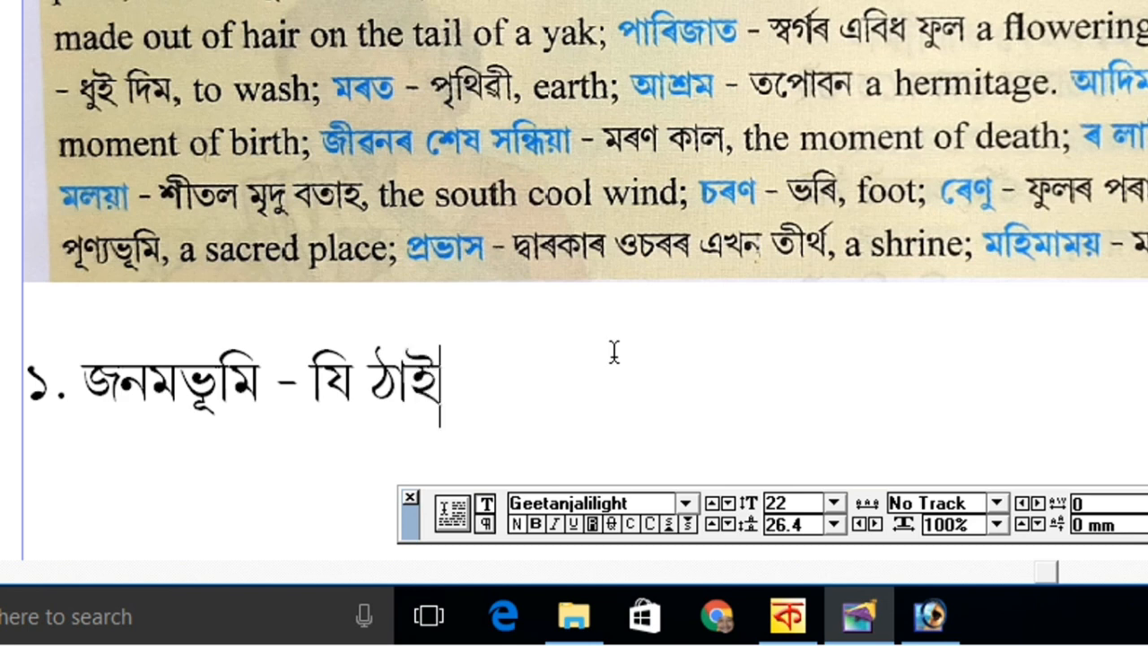
text(ত জন্ম হয় সেই ত)
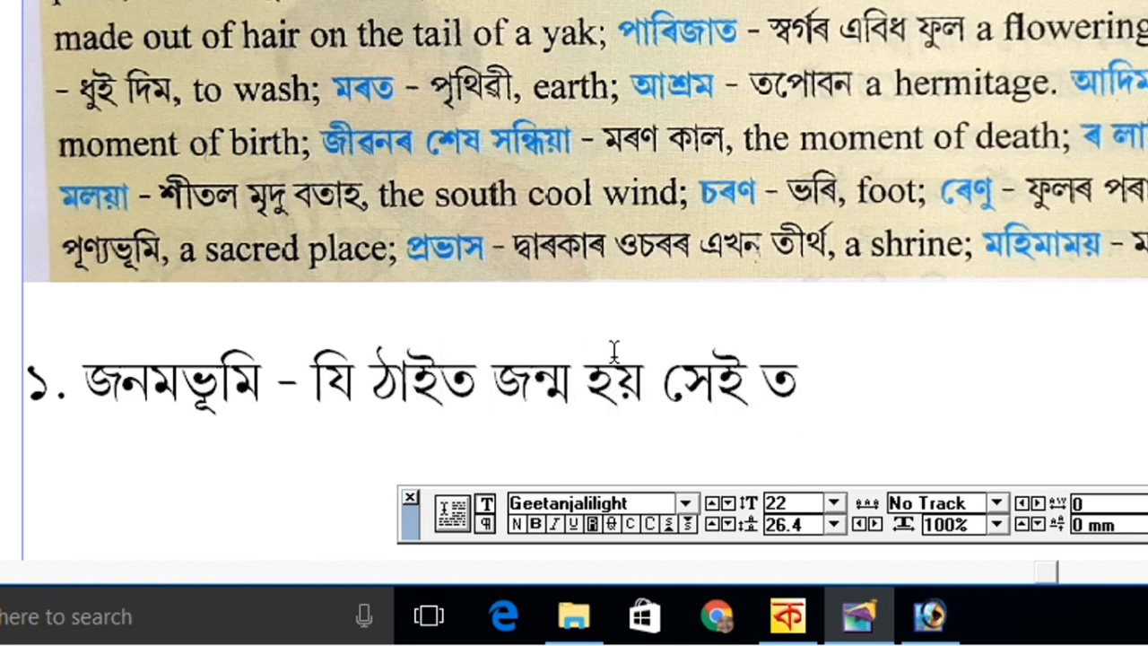
key(BackSpace)
text(থ)
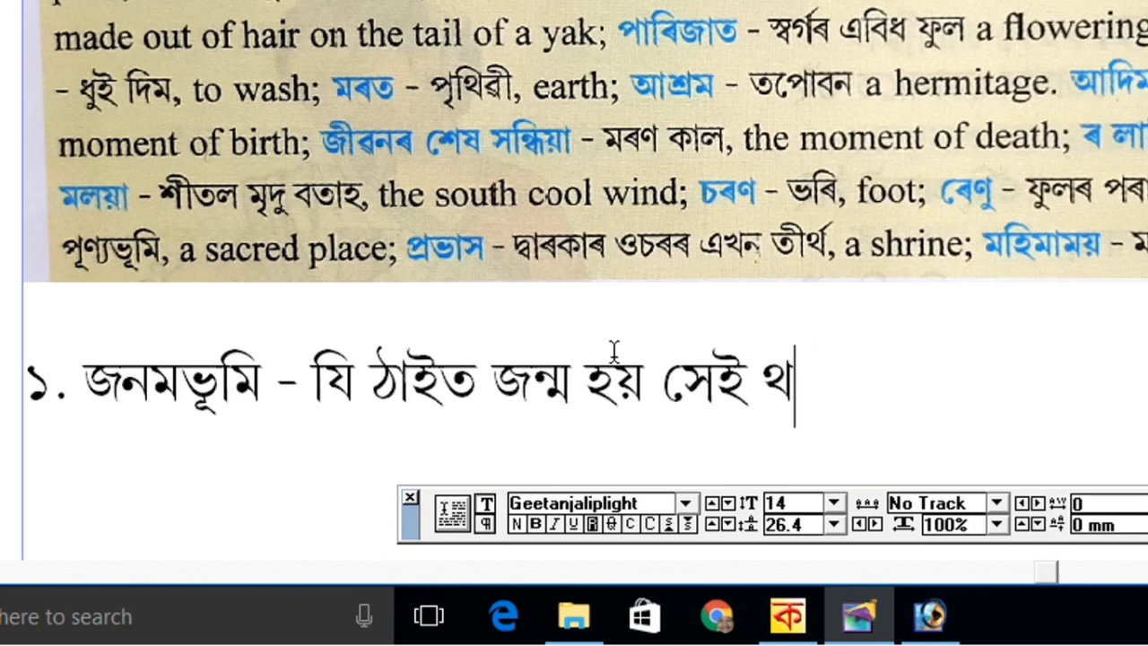
key(BackSpace)
text(ঠাই)
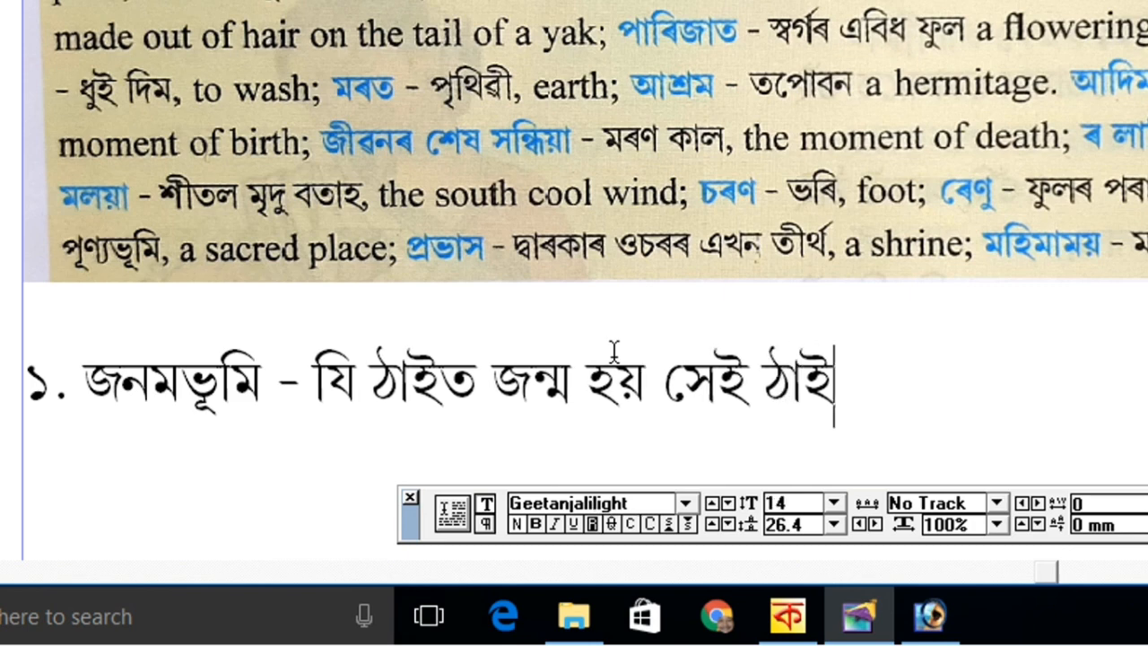
text( (দেশ),)
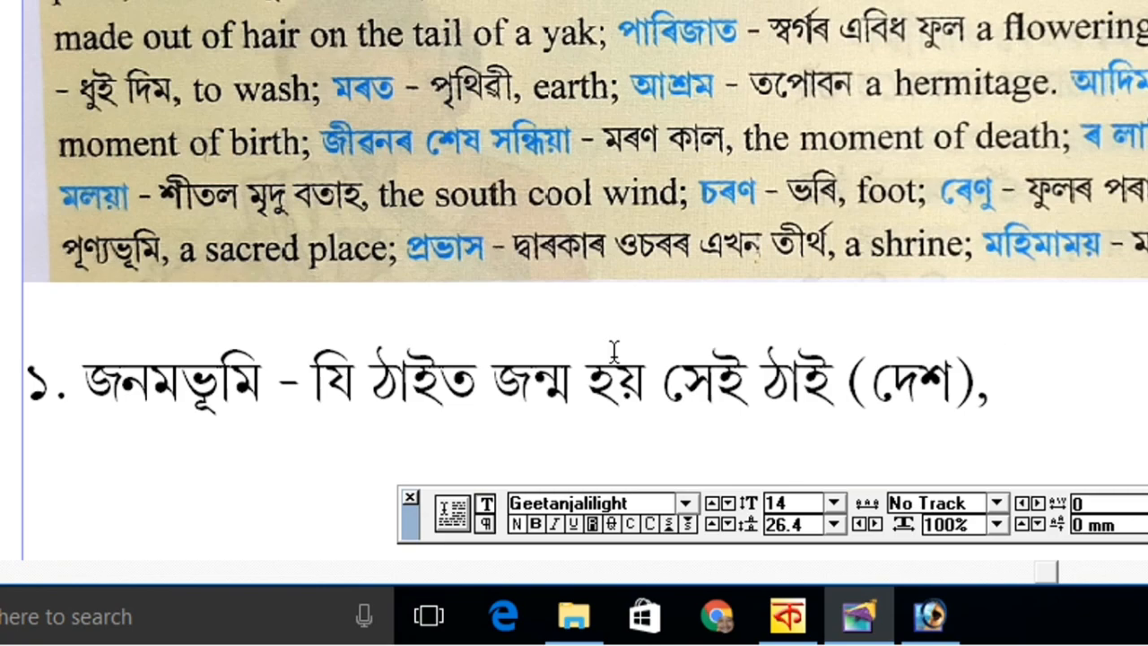